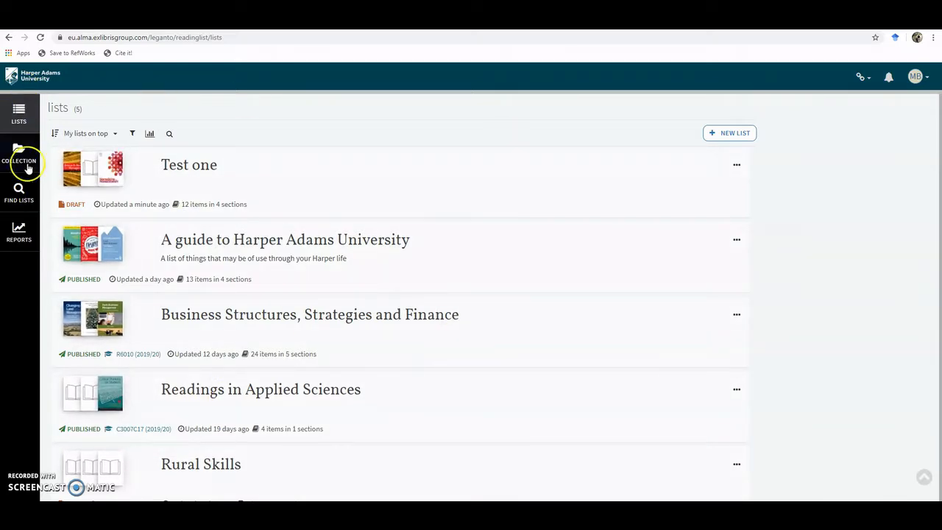
Step: Find published reading lists filtered by the Business Management and Marketing department and browse the matching lists
click(19, 193)
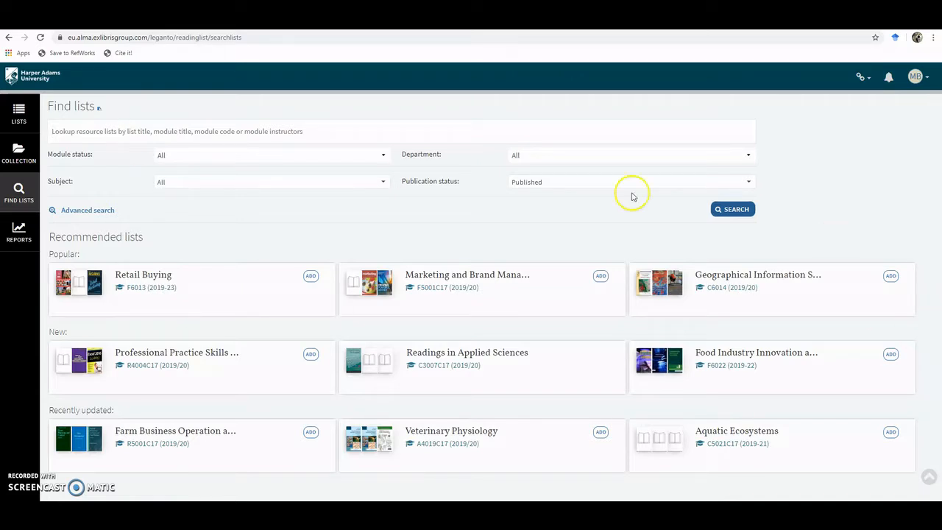
click(749, 155)
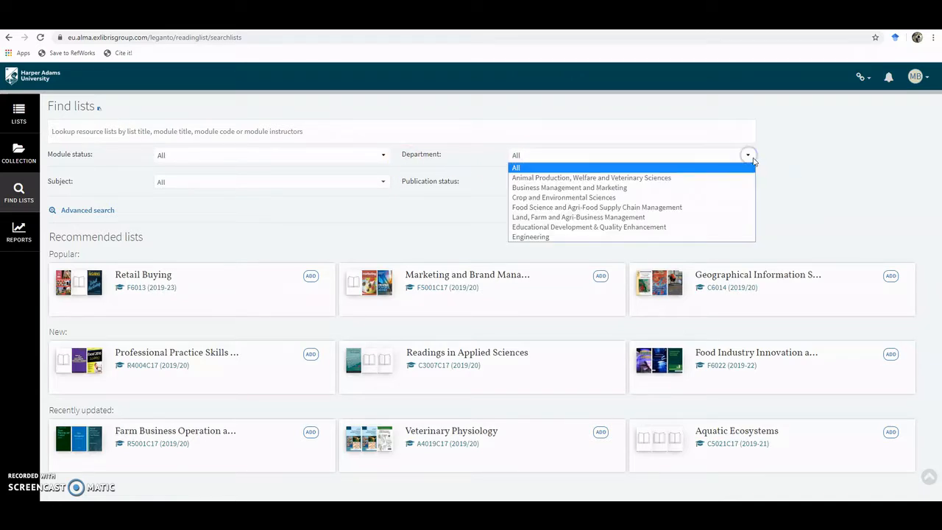
click(557, 188)
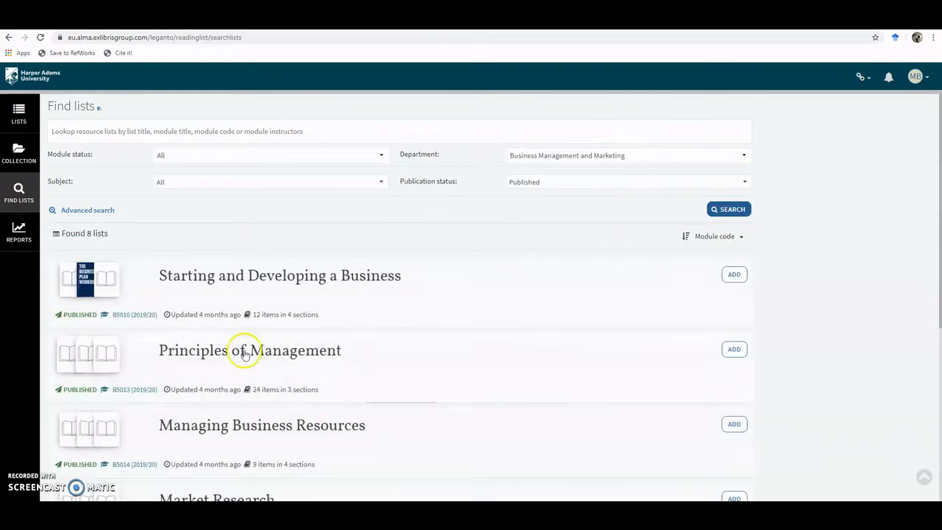
scroll(395, 387, down, 5)
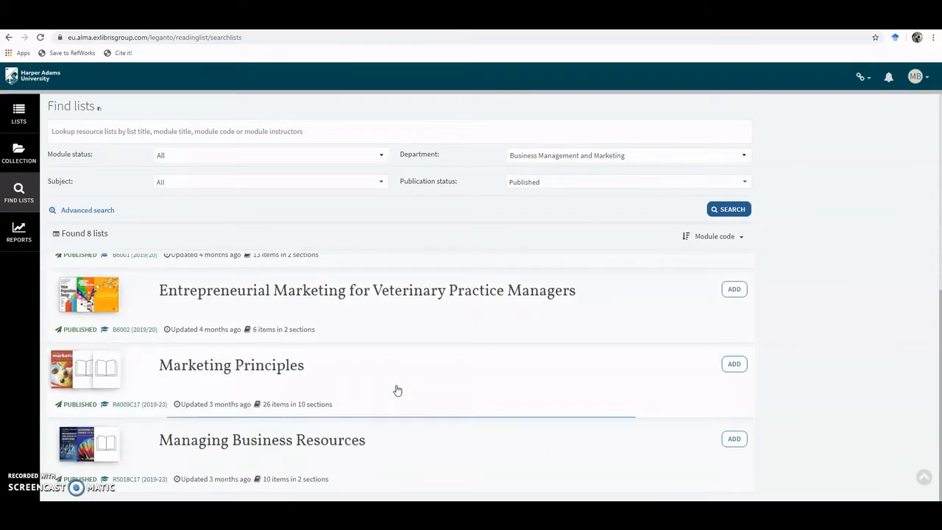
scroll(397, 390, up, 5)
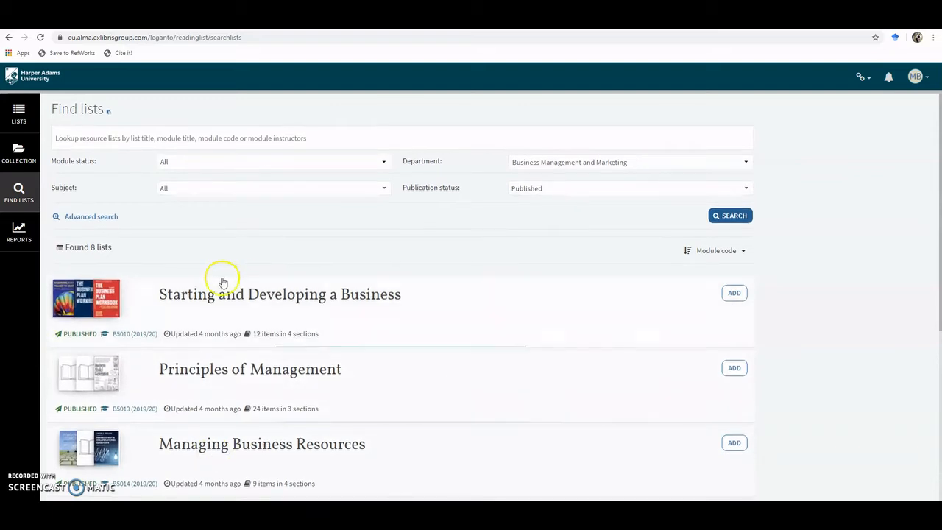
Step: Add the Starting and Developing a Business list to the personal lists and go back to the lists overview
click(735, 293)
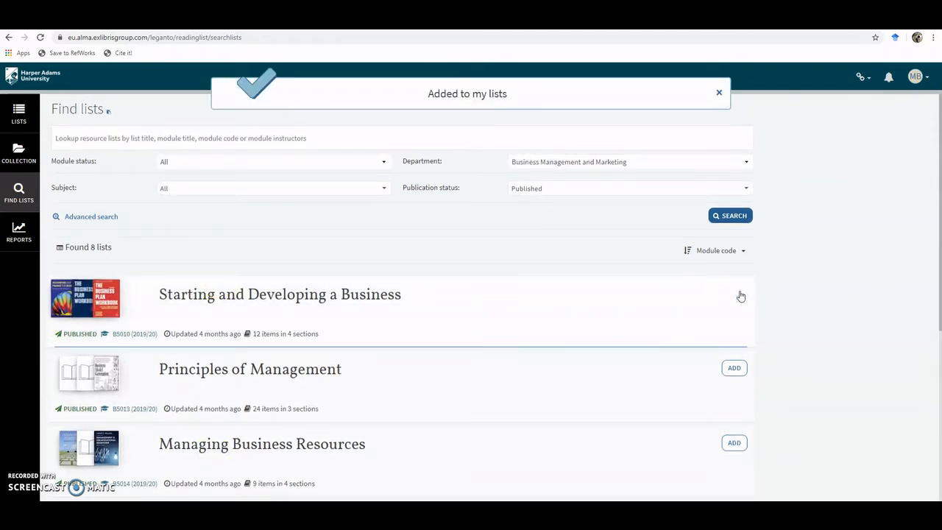
click(18, 114)
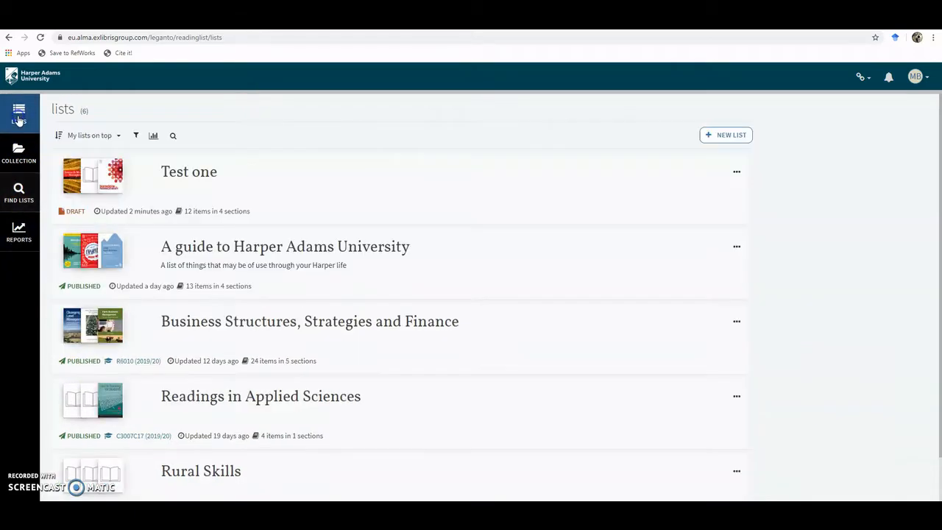
scroll(330, 273, down, 1)
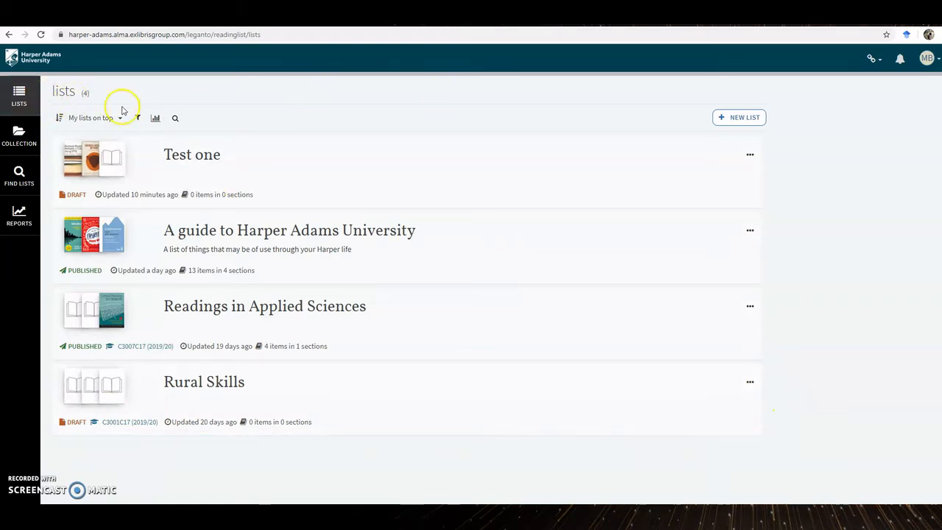
Step: In the Test one list, create a section titled Research with the description "Expected reading for week one"
click(205, 161)
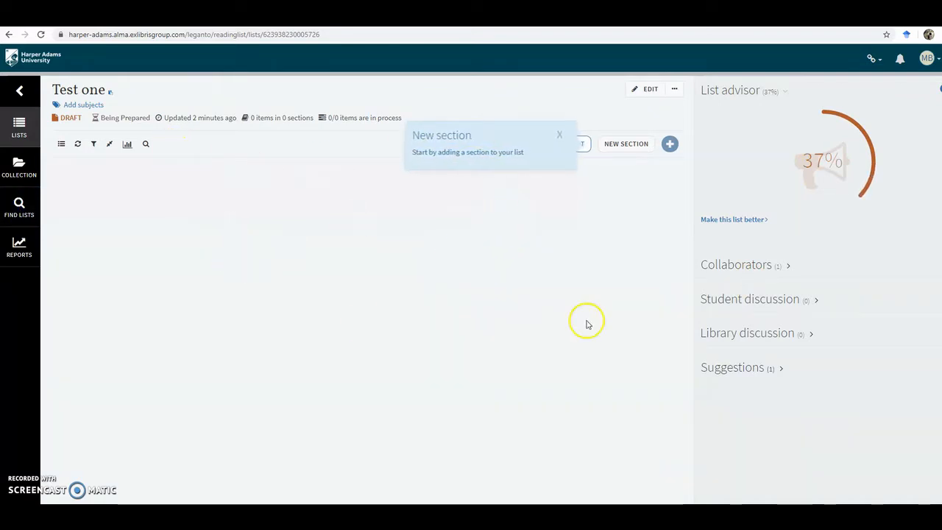
click(560, 135)
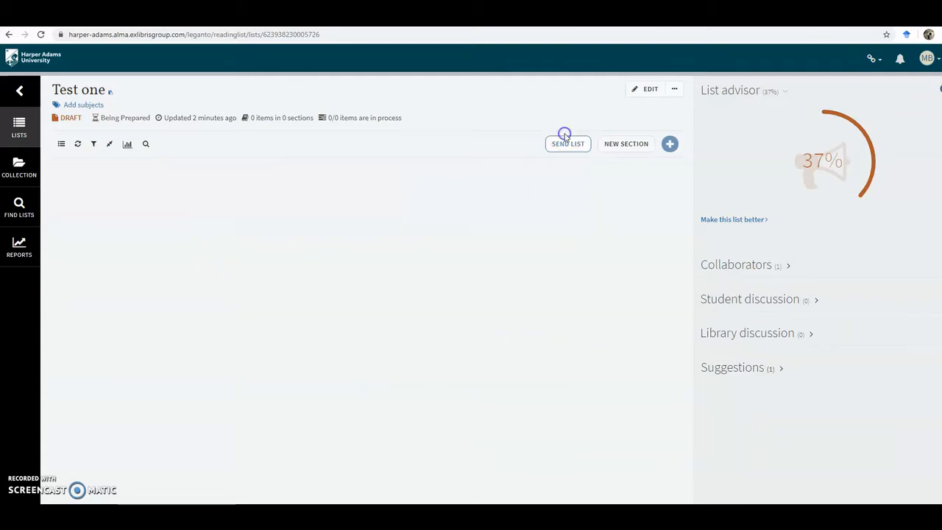
click(627, 144)
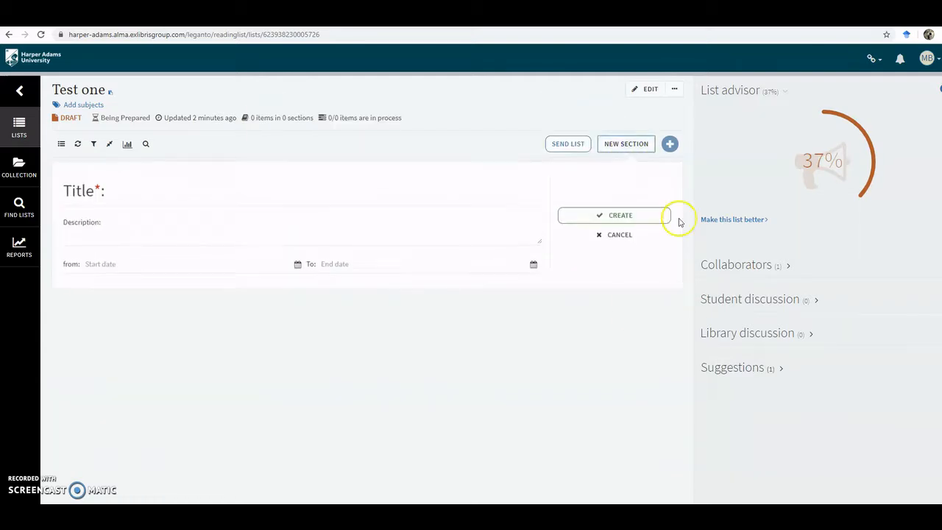
click(115, 189)
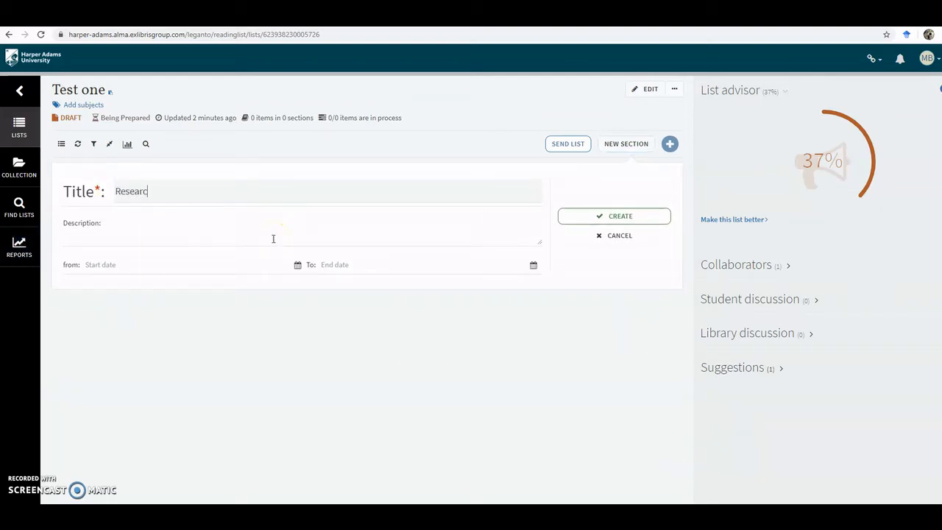
click(125, 220)
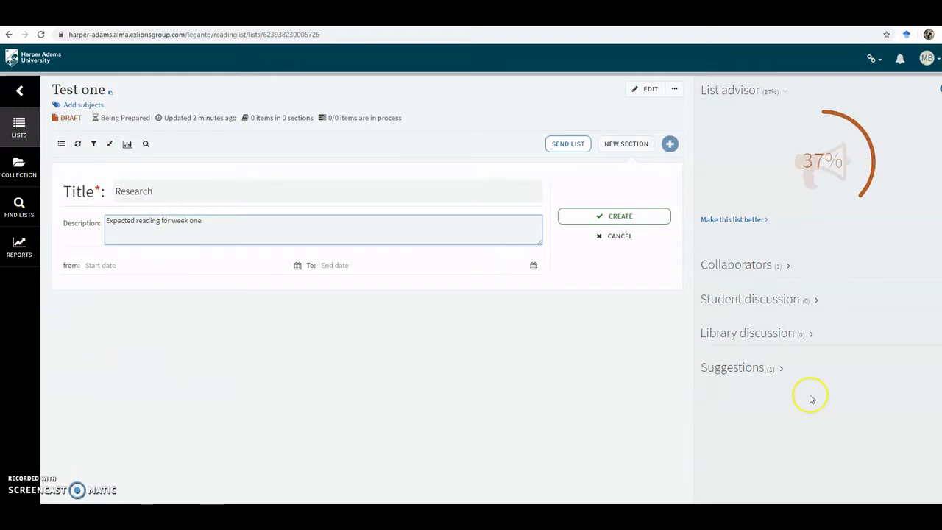
click(625, 216)
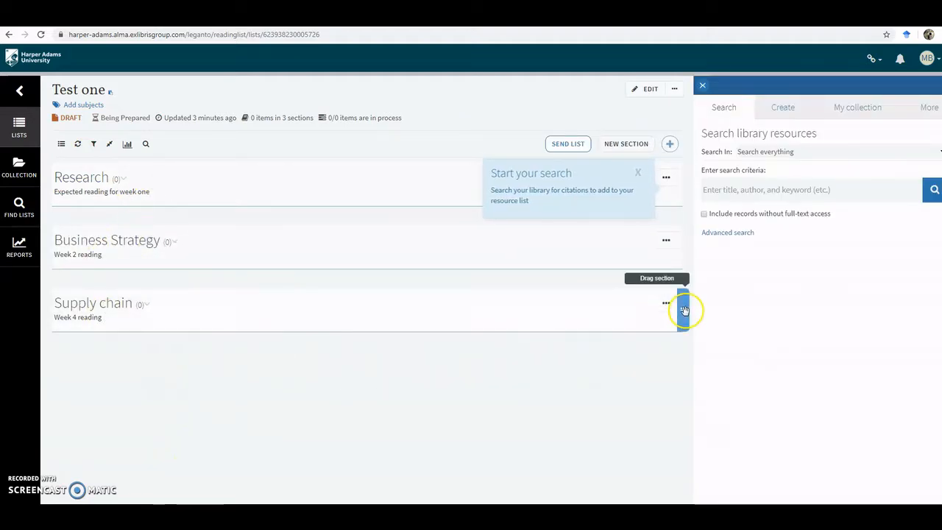
Step: Reorder the sections of the list as Supply chain, Business Strategy, Research
drag(683, 311, 676, 239)
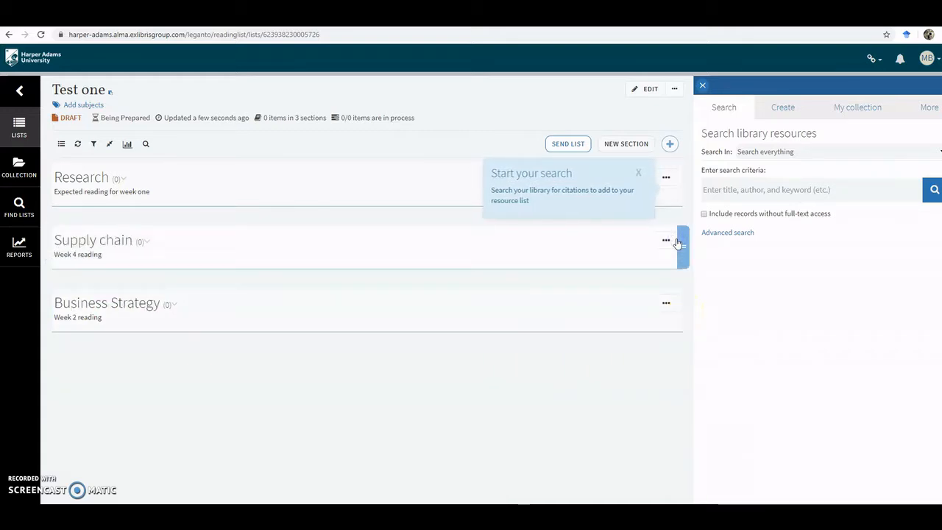
drag(683, 180, 684, 336)
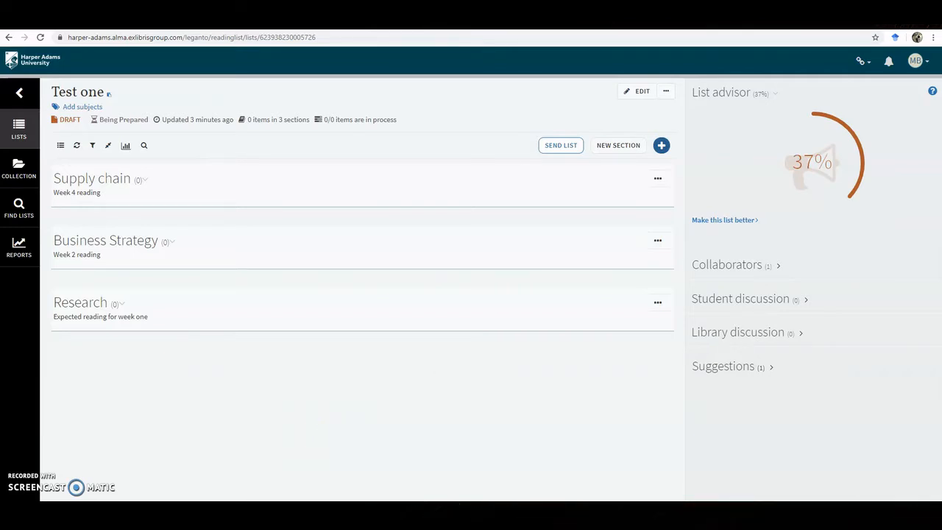
Step: Search the library's Books & more for "research methods" and add the 2005 book Research methods to the Research section
click(661, 147)
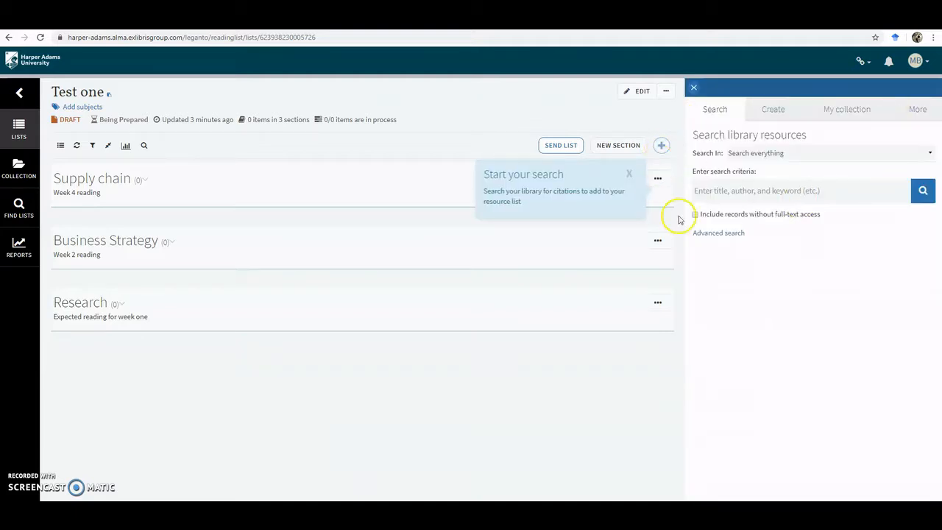
click(931, 155)
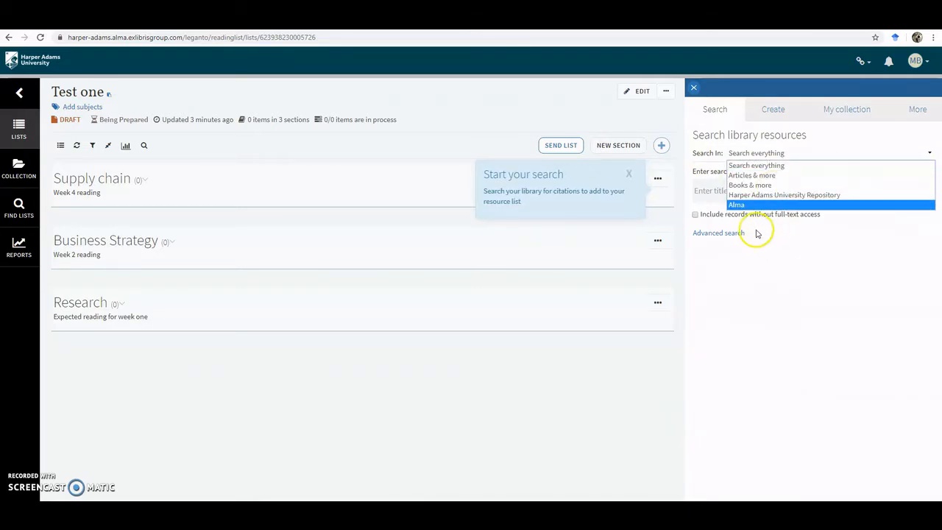
click(780, 185)
click(714, 194)
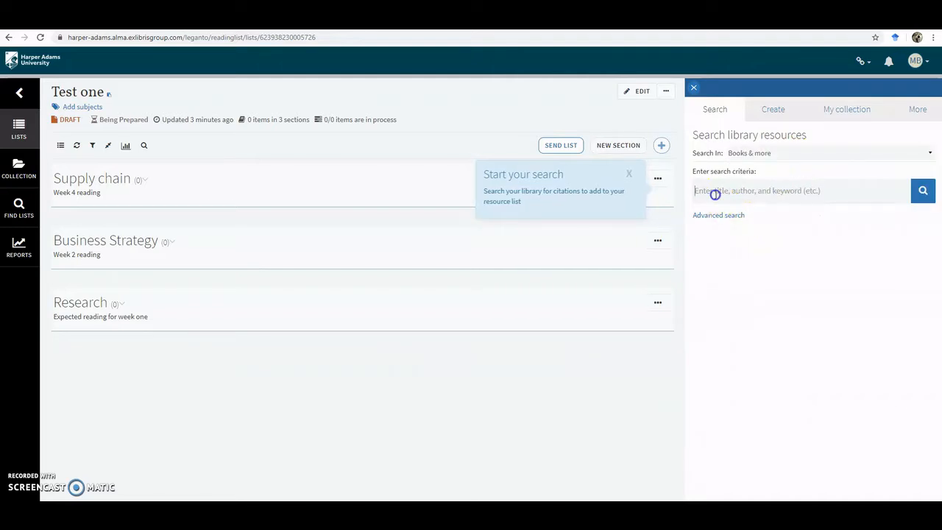
text(research methods)
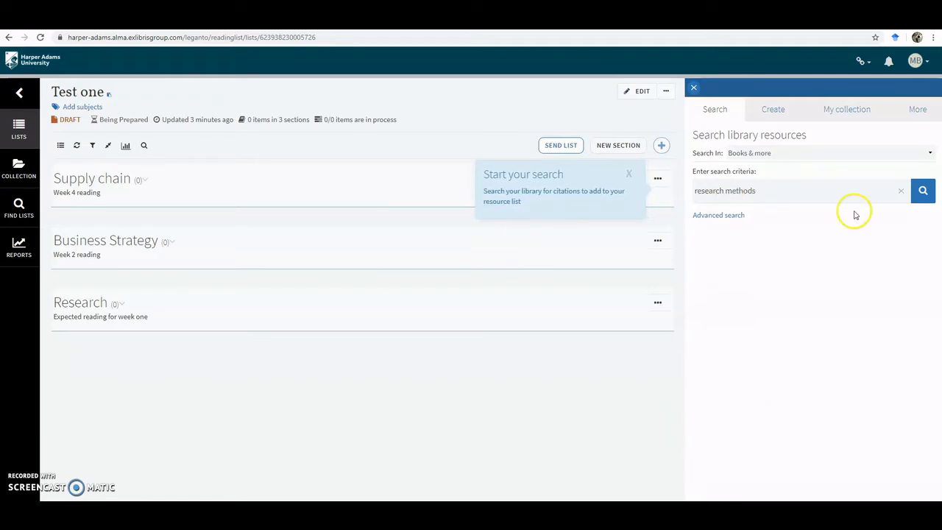
click(924, 191)
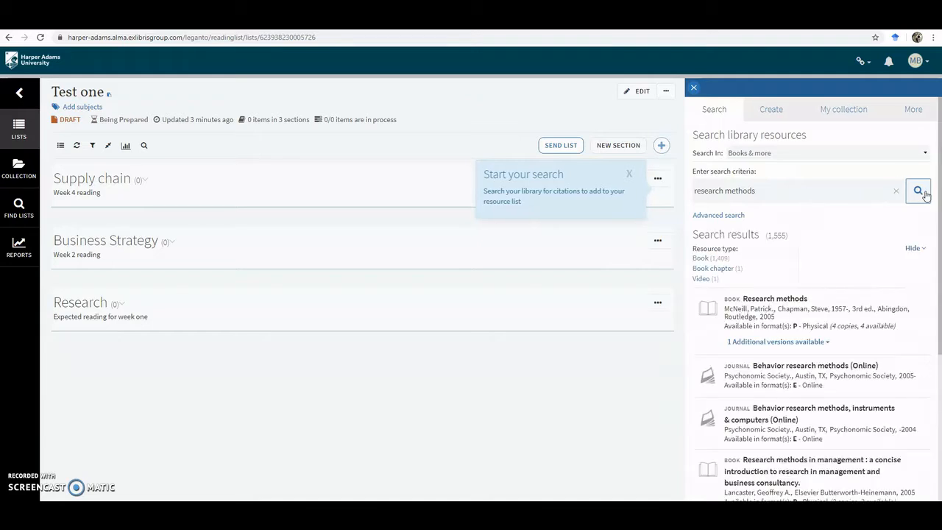
scroll(728, 296, down, 3)
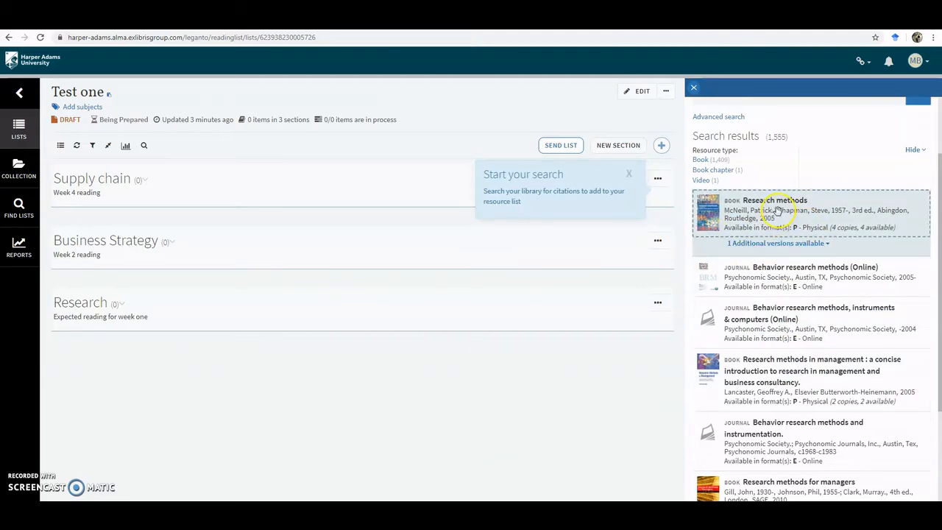
drag(776, 211, 207, 378)
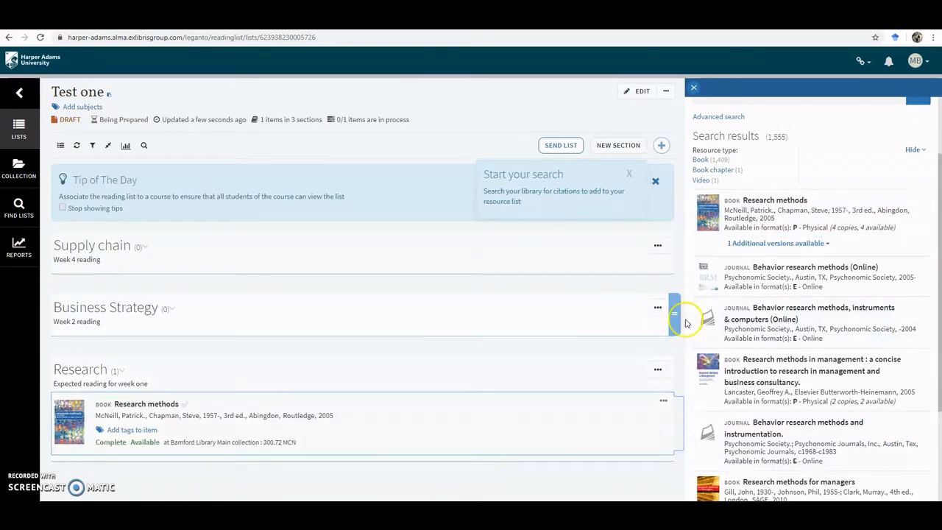
Step: Add the book Research methods for managers from the search results to the Business Strategy section
scroll(836, 317, up, 3)
scroll(836, 318, down, 5)
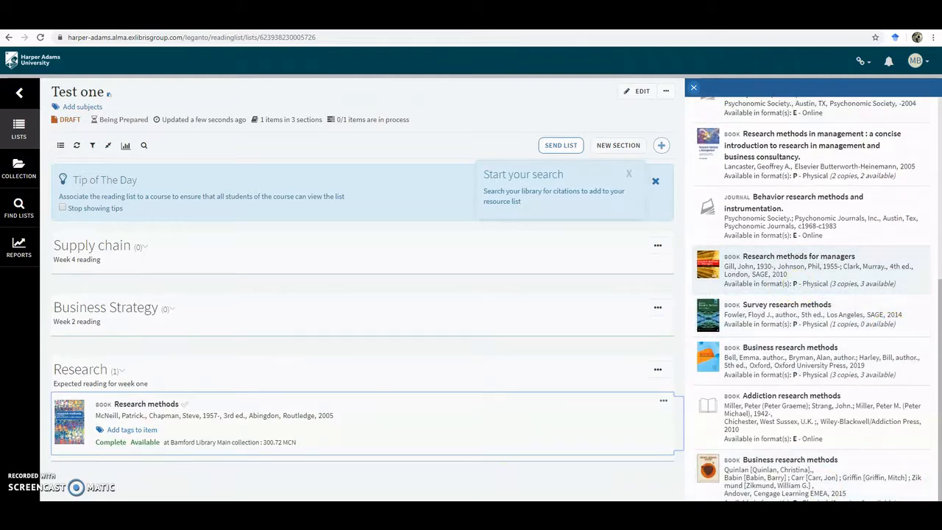
click(847, 268)
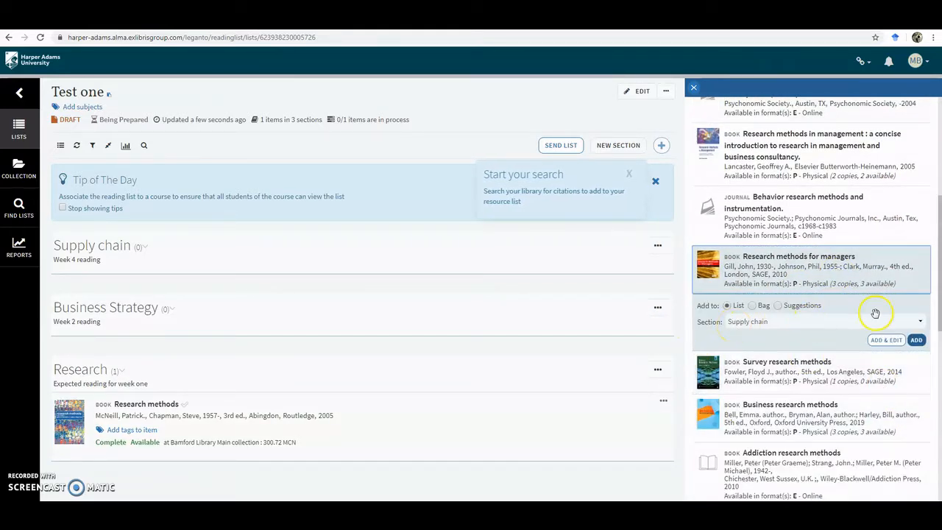
click(923, 324)
click(883, 343)
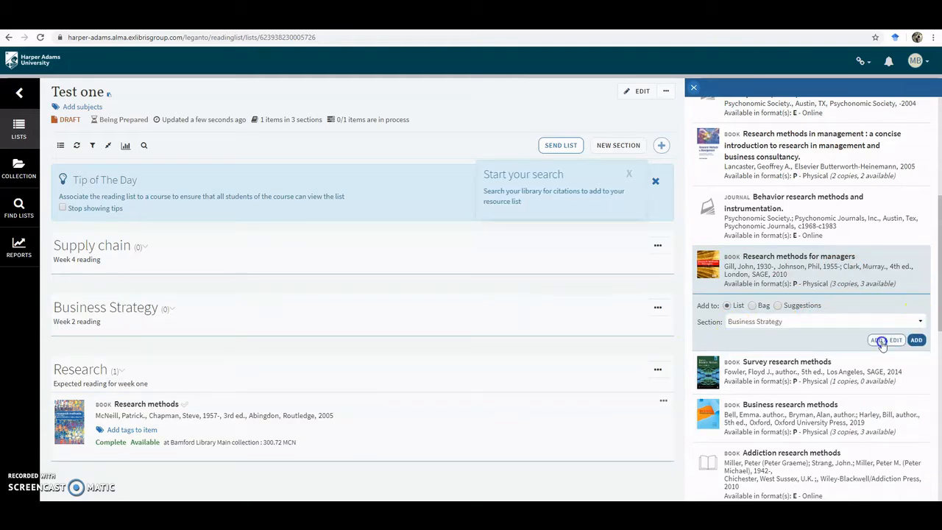
click(916, 340)
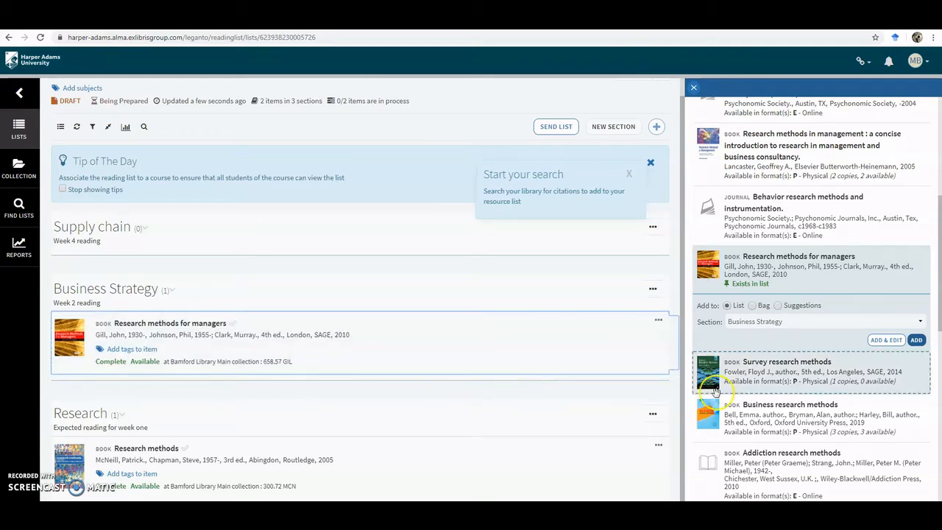
Step: Repeat the "research methods" search in Articles & more and add the article on exosomal lncRNAs in tumors to the Supply chain section
scroll(715, 394, up, 5)
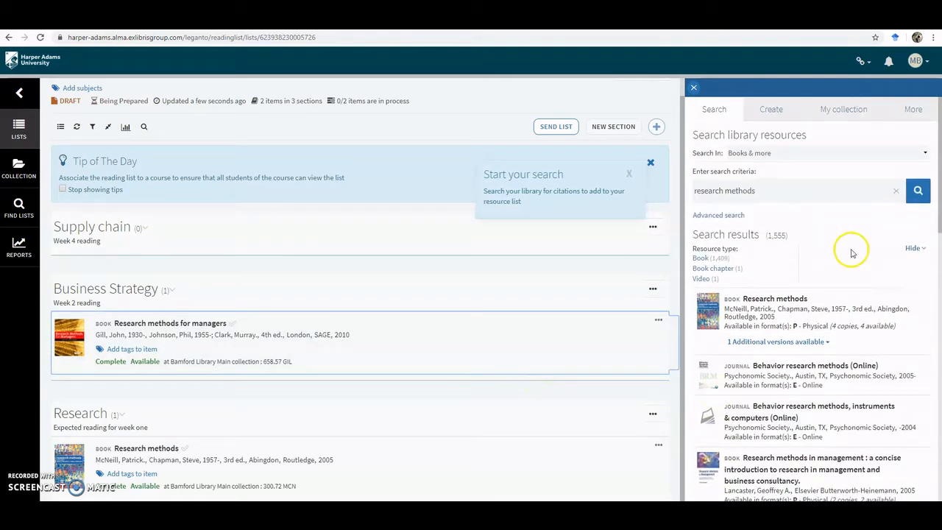
click(924, 152)
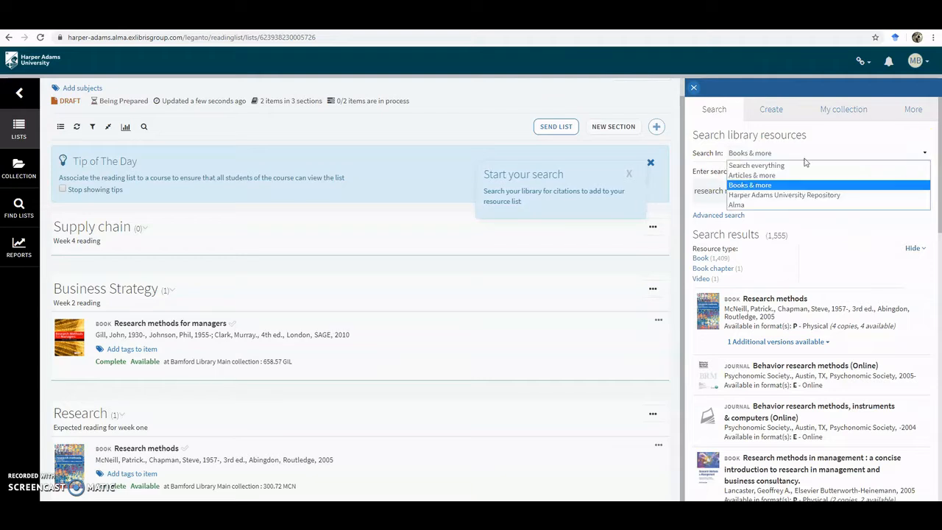
click(786, 179)
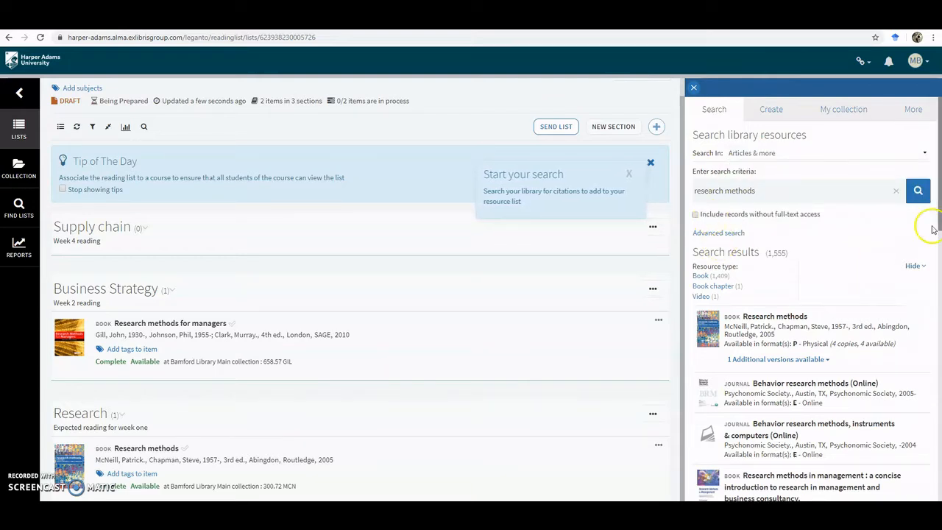
click(919, 189)
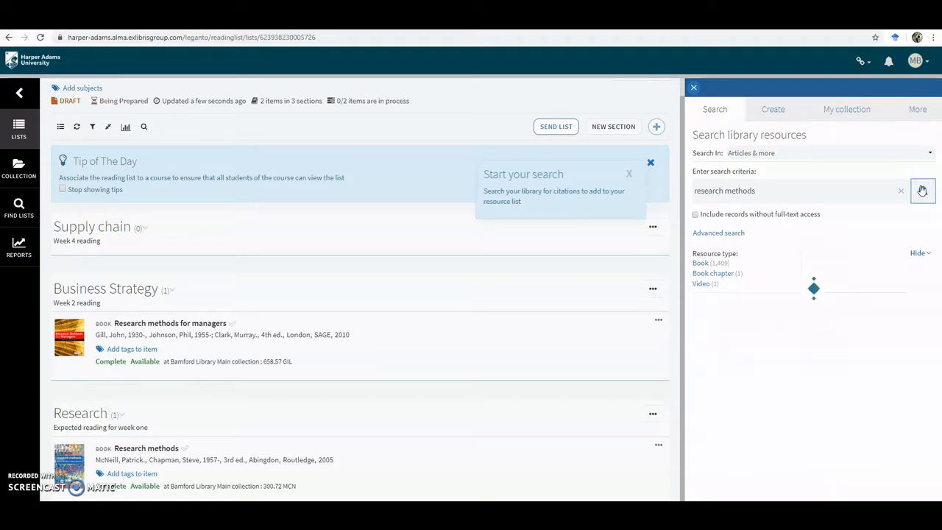
scroll(830, 350, down, 2)
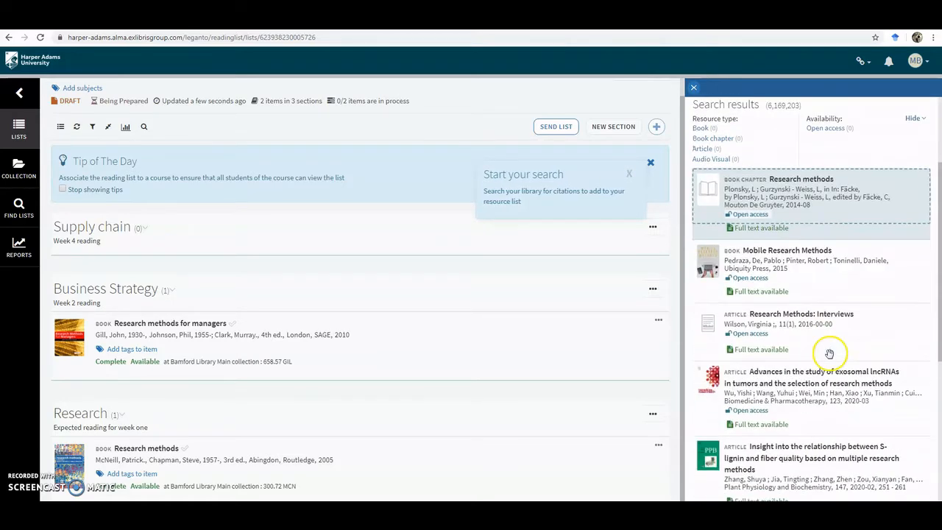
scroll(829, 354, down, 2)
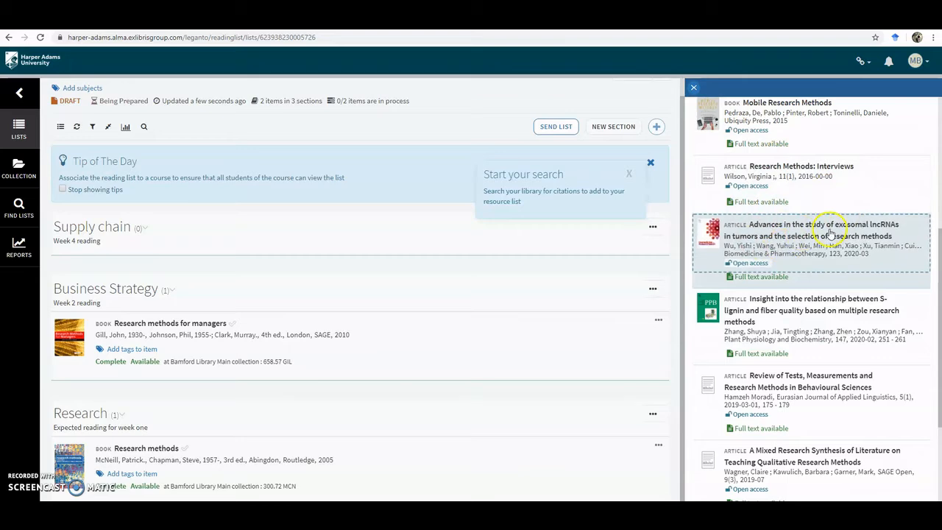
drag(830, 233, 211, 248)
Step: Add the article on exosomal lncRNAs in tumors from the search results to the Research section as well
click(796, 243)
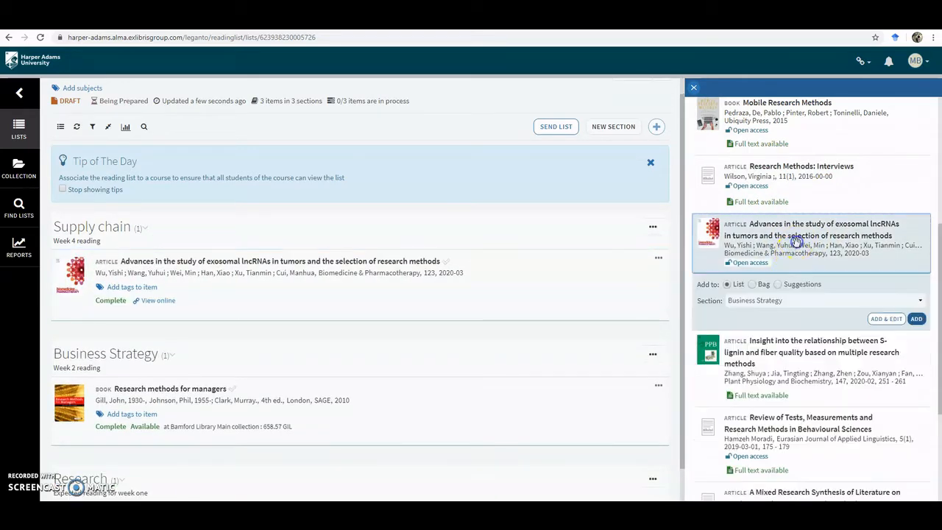
click(920, 301)
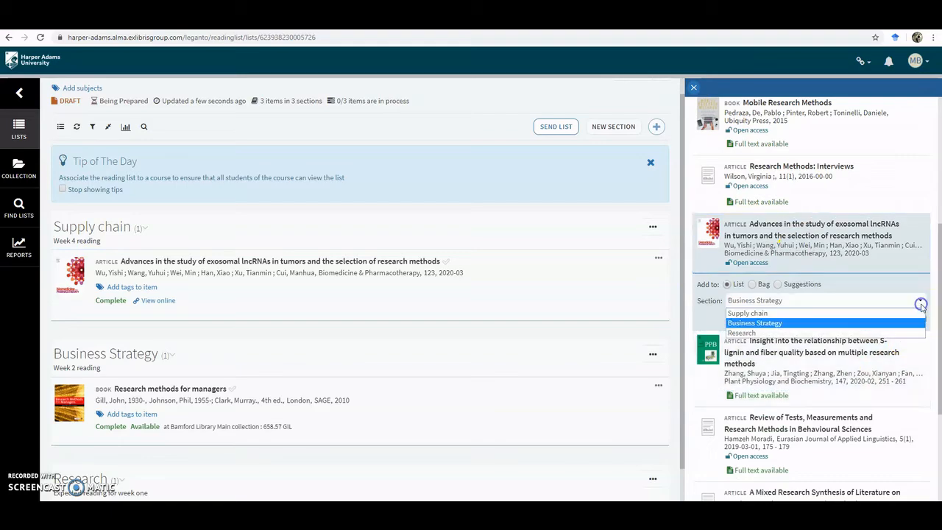
click(814, 332)
click(917, 320)
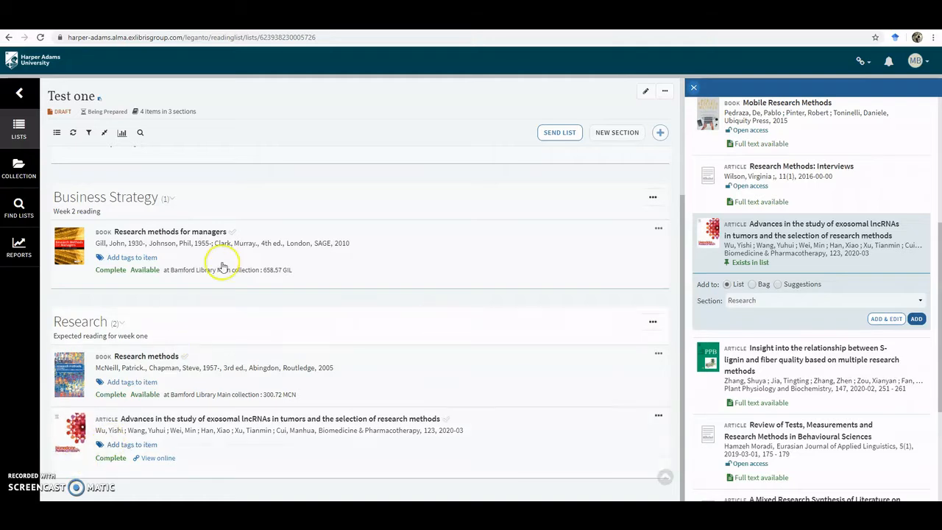
Step: Show the browser's bookmarks bar
click(934, 39)
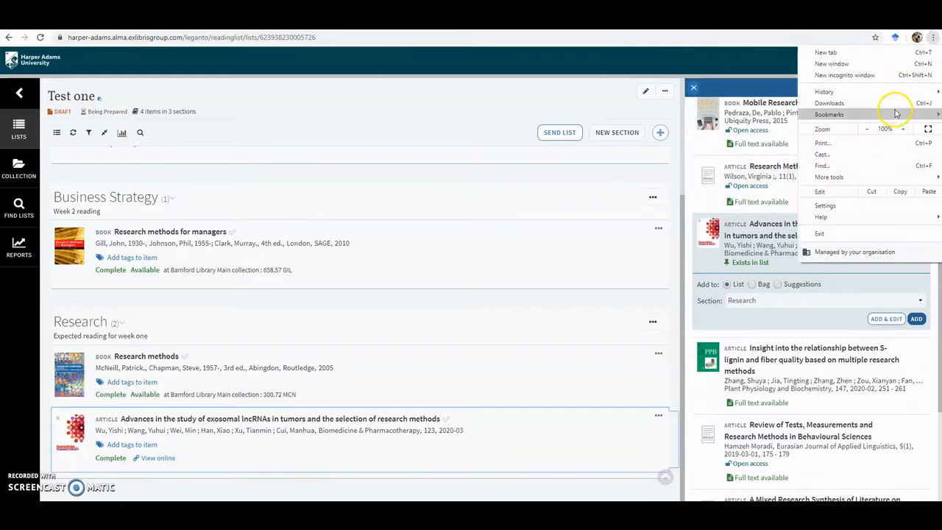
mouse_move(893, 114)
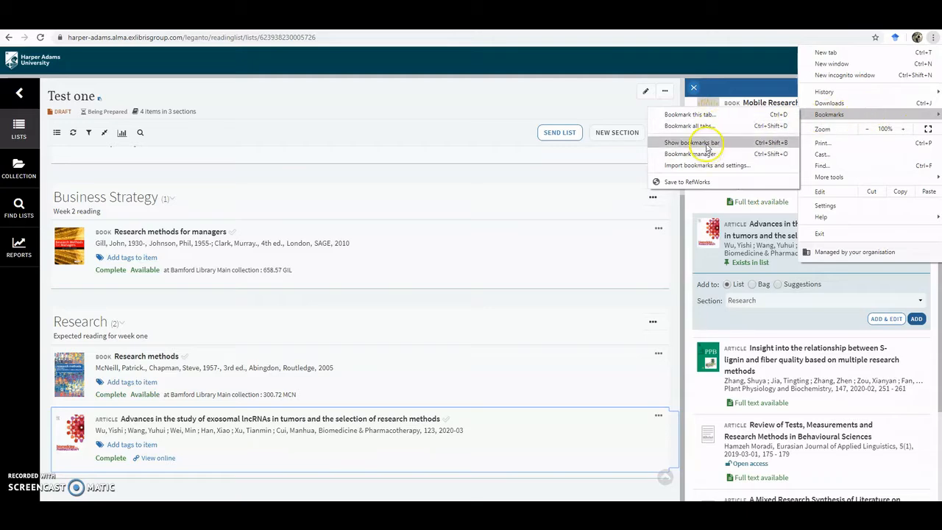
click(703, 142)
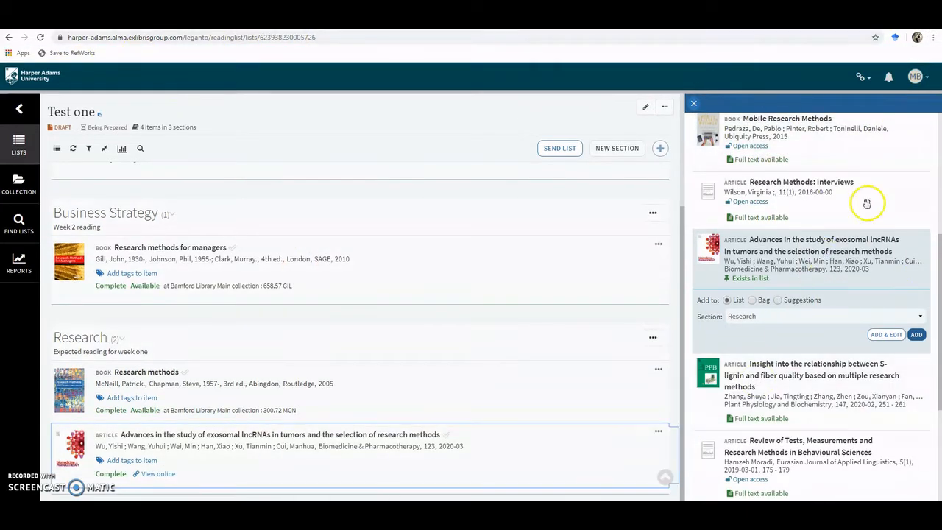
Step: Install the Cite it! bookmarklet on the bookmarks bar and close its dialog
click(916, 78)
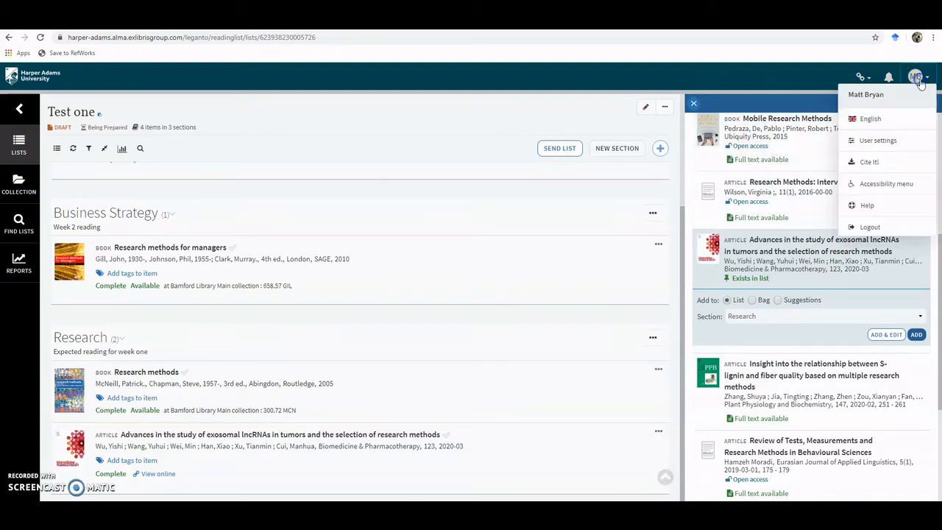
click(871, 161)
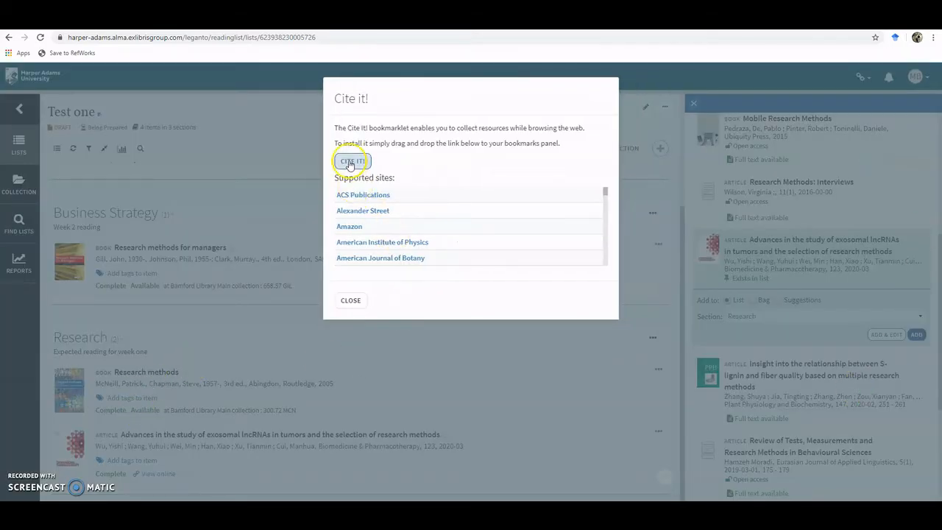
drag(350, 165, 176, 49)
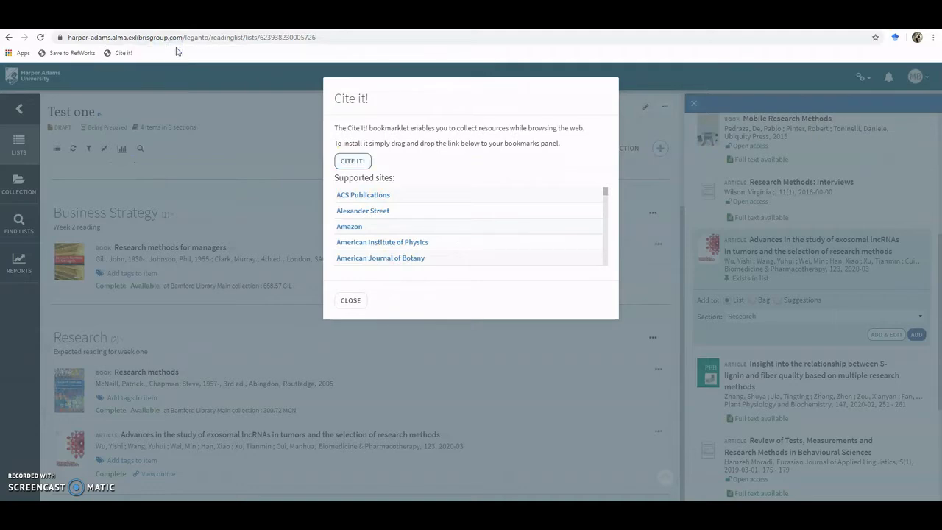
click(350, 301)
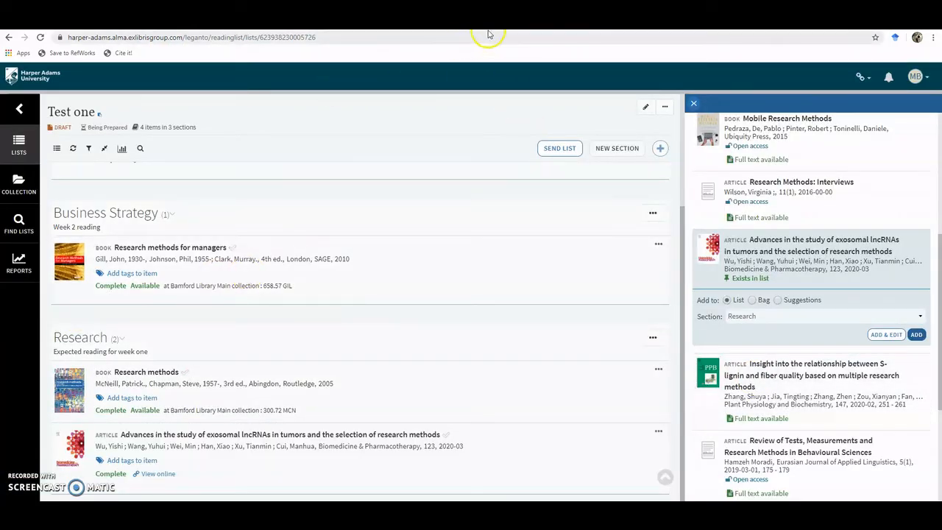
Step: Open YouTube in a new browser tab, open the video Raul Jimenez surprises school kids, and dismiss the notification request
key(ctrl+t)
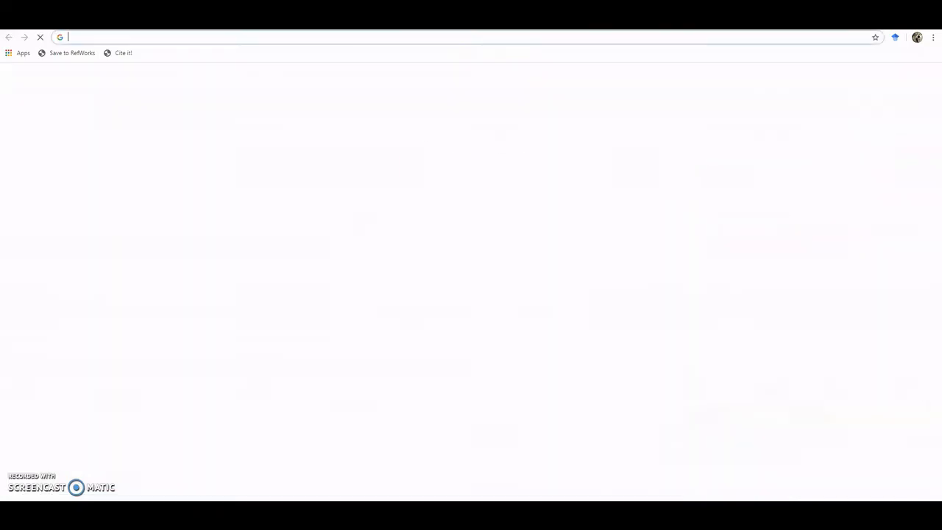
click(378, 219)
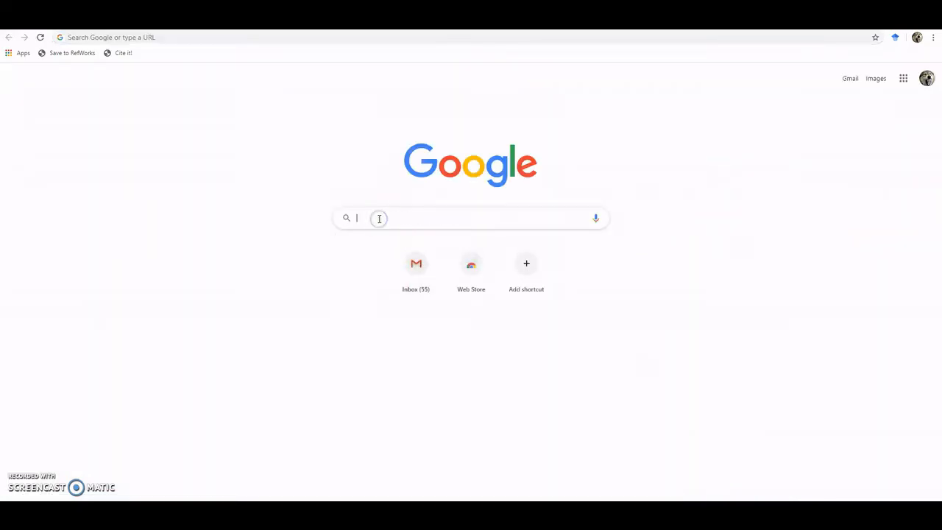
text(you)
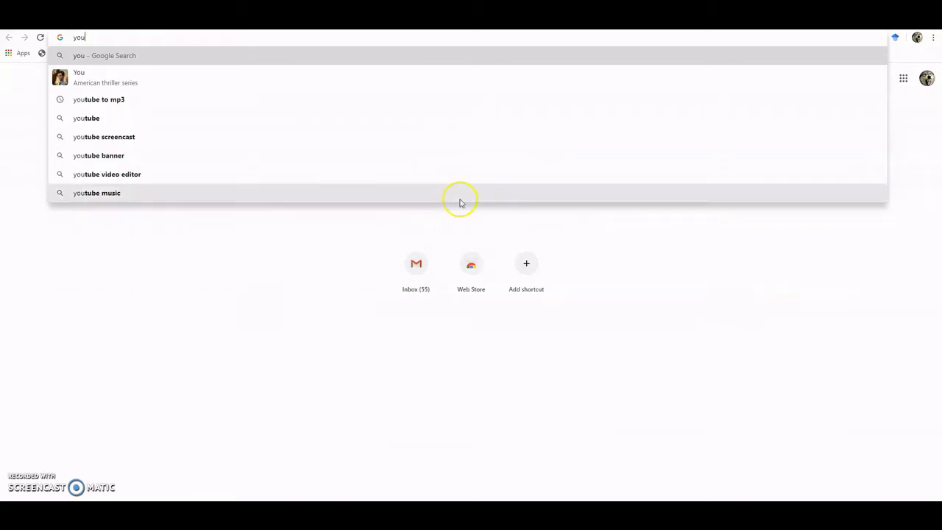
click(84, 118)
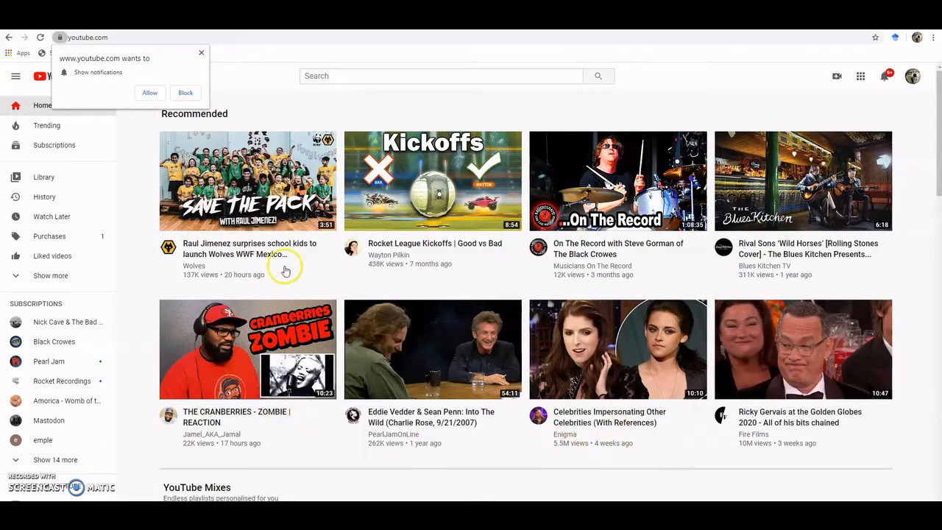
click(256, 174)
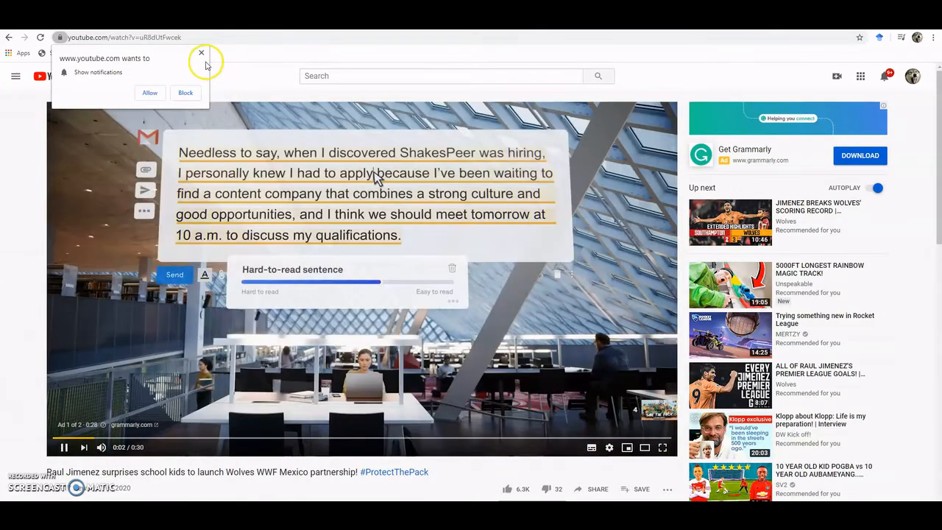
click(201, 52)
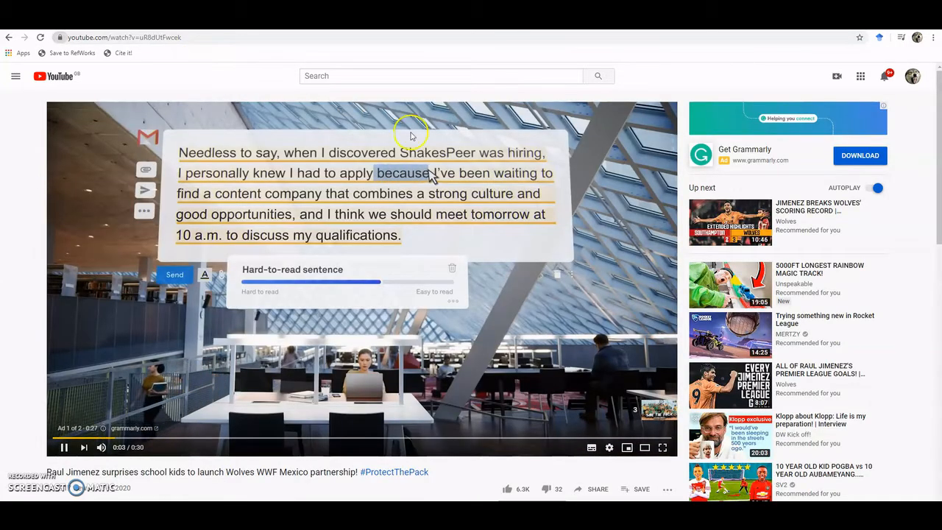
Step: Add the YouTube video to the Research section of the Test one list with the Cite it! bookmarklet
click(119, 53)
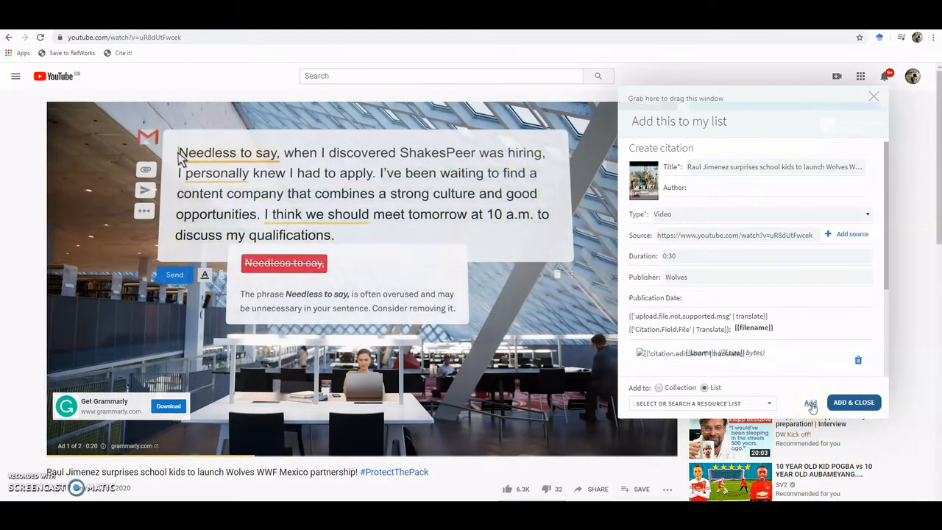
click(759, 402)
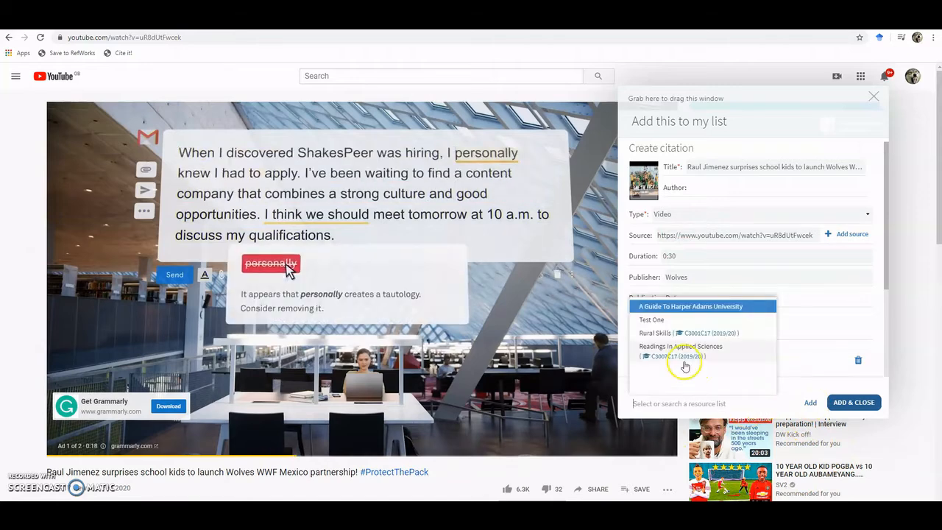
click(661, 323)
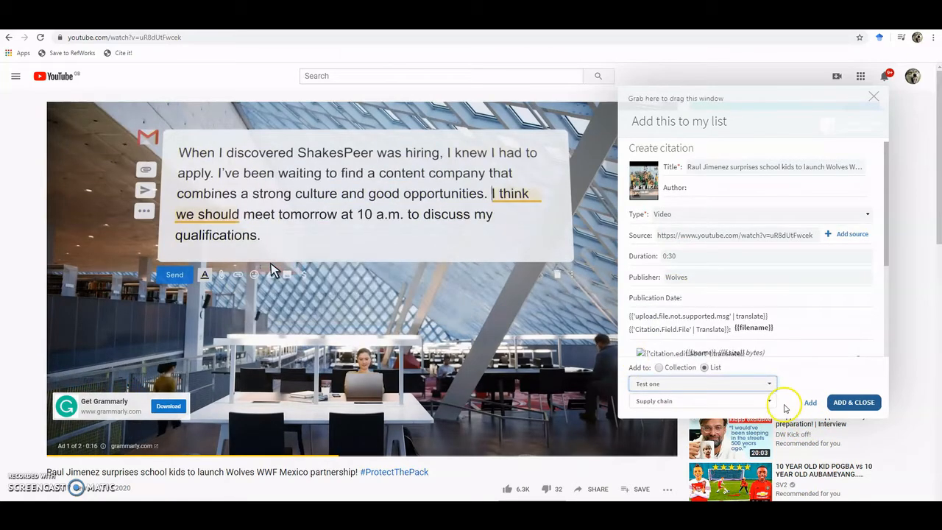
click(769, 404)
click(663, 332)
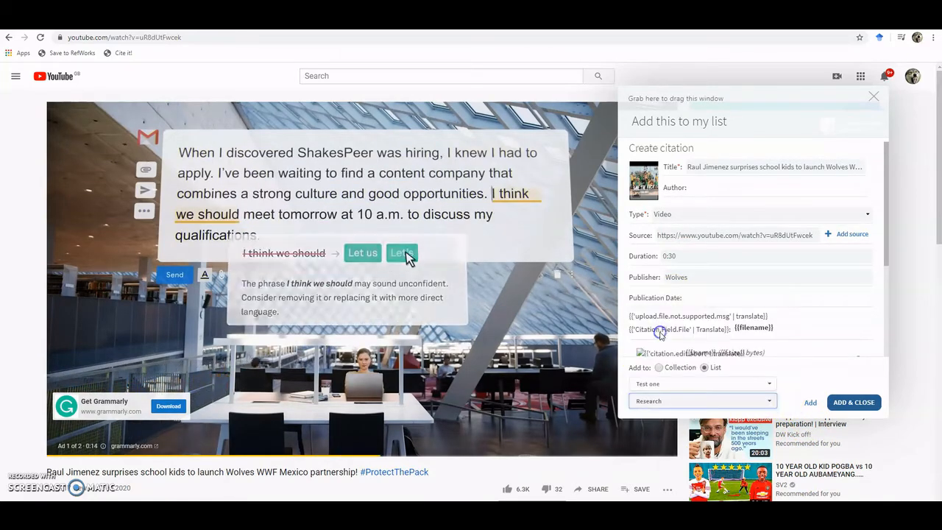
click(810, 403)
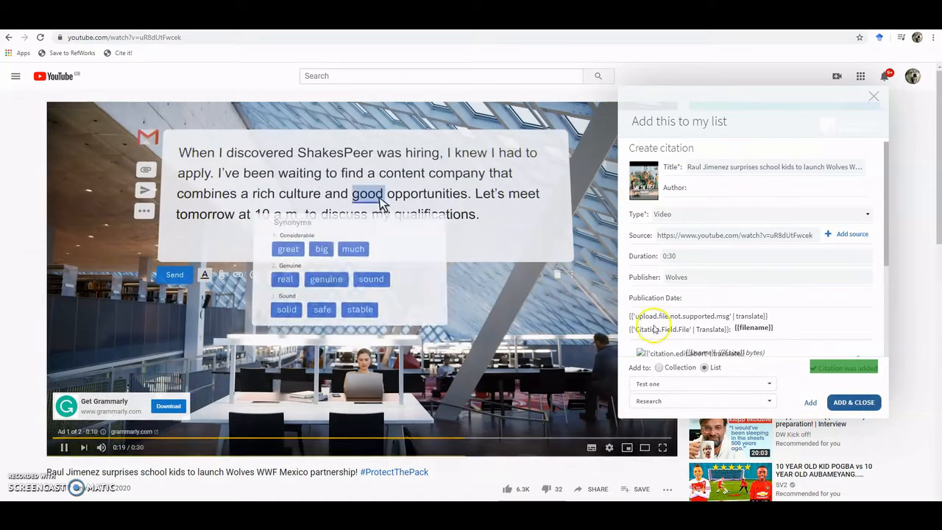
Step: Return to the Test one reading list and expand the Research section to check its items
click(309, 22)
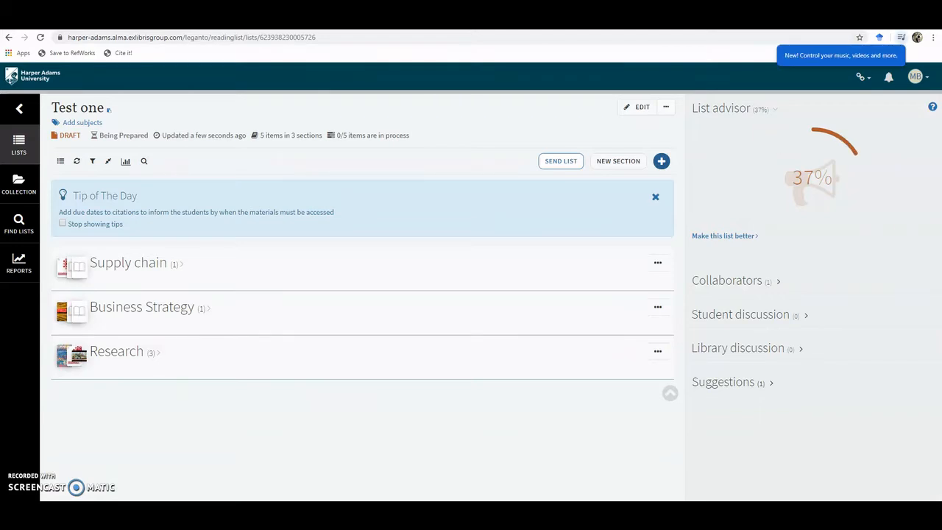
click(151, 352)
scroll(258, 331, down, 3)
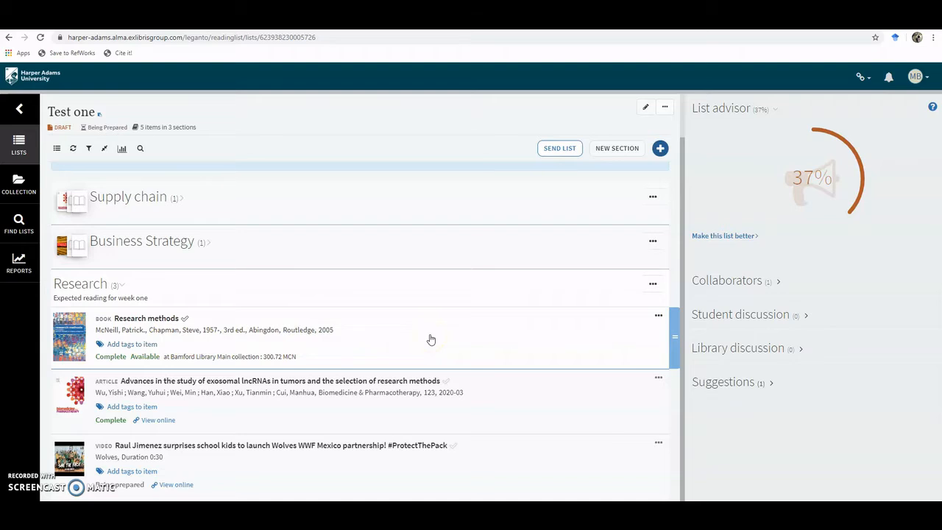
Step: Save the public note "Read chapter 12 for week 3" on the book Research methods and close its details
click(145, 321)
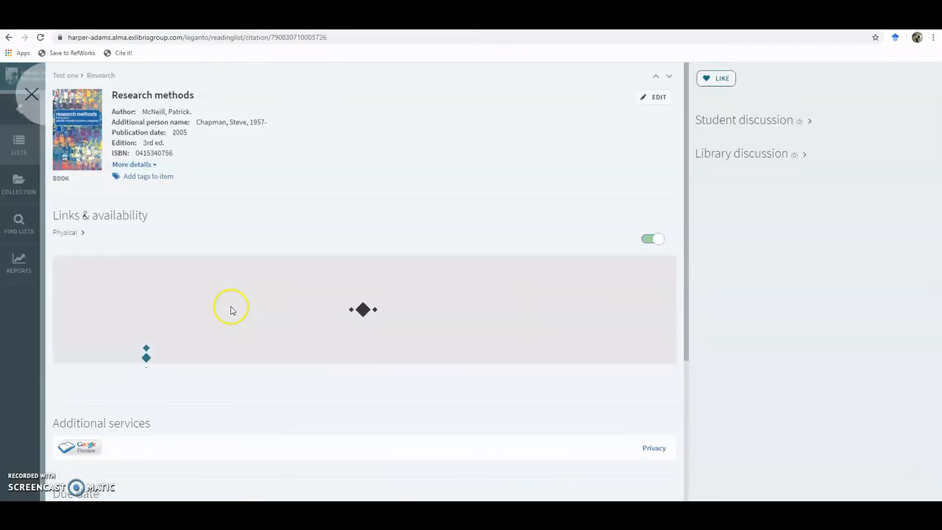
scroll(230, 310, down, 1)
scroll(230, 311, down, 3)
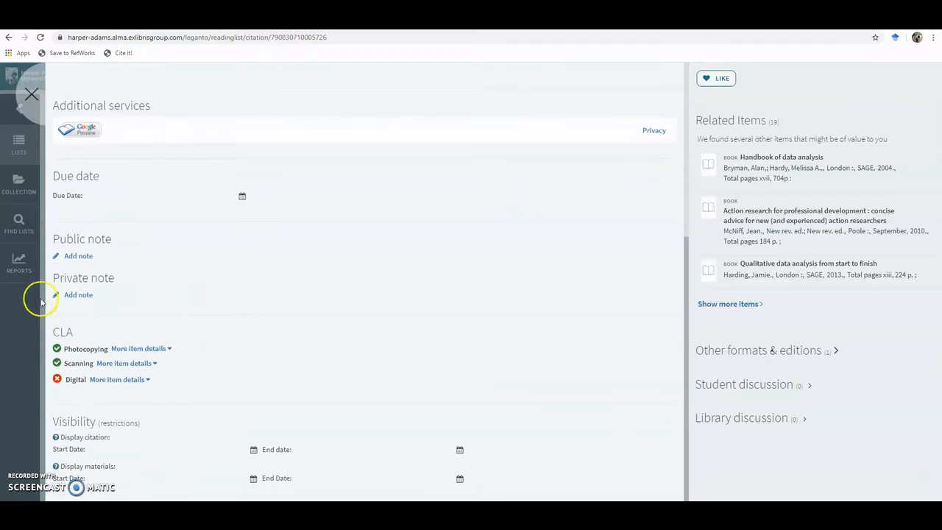
click(77, 256)
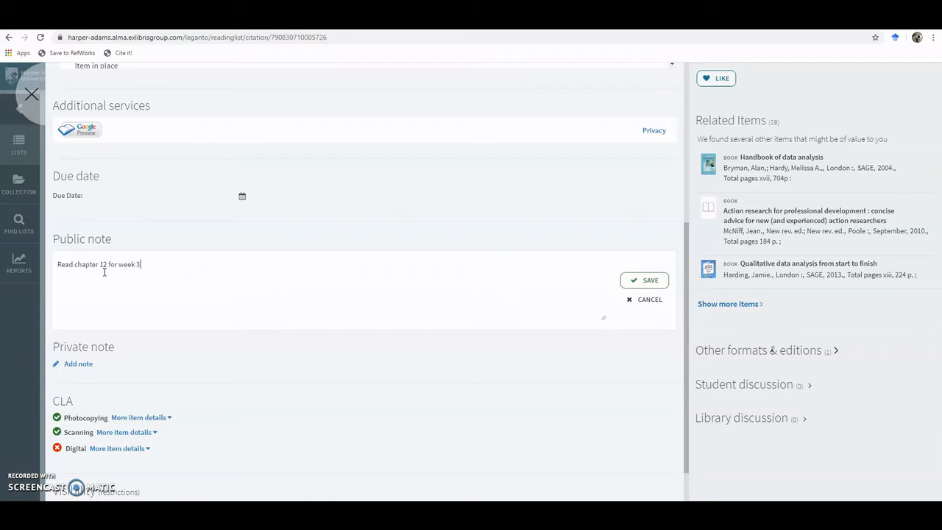
click(644, 280)
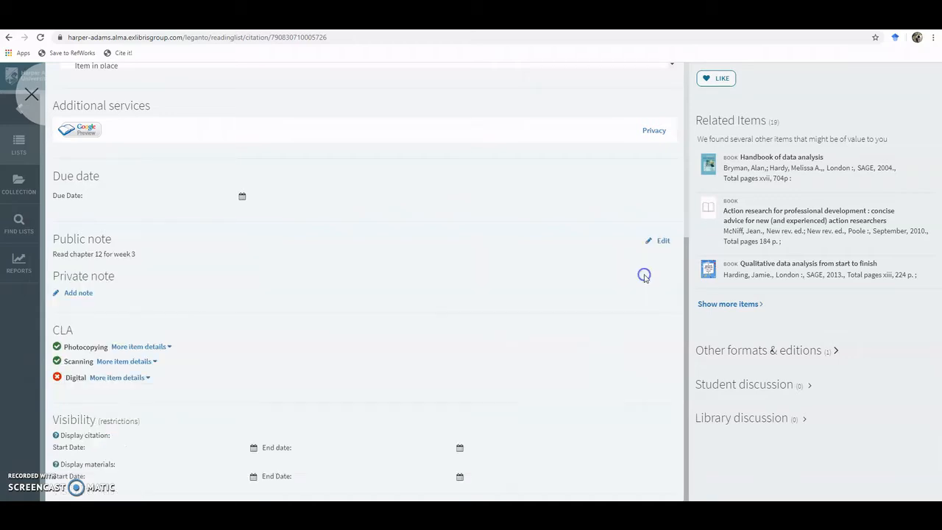
scroll(229, 267, up, 3)
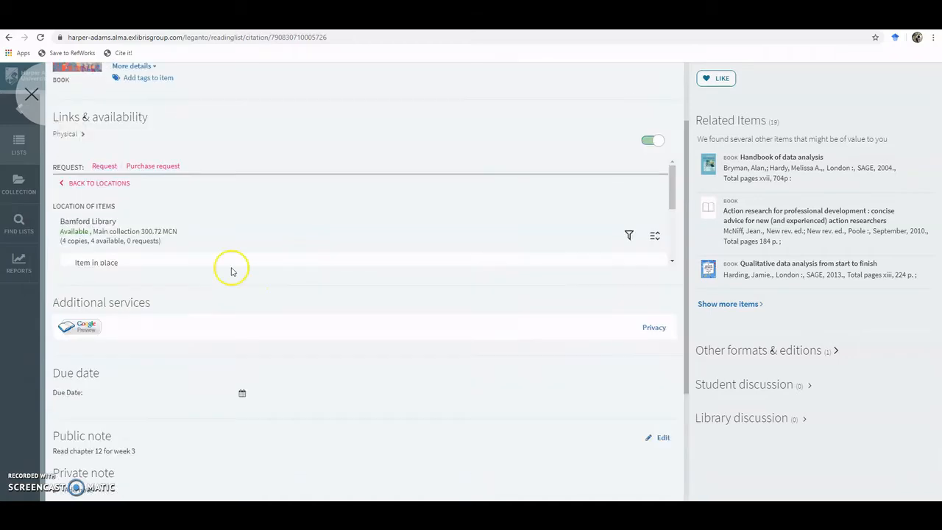
click(31, 94)
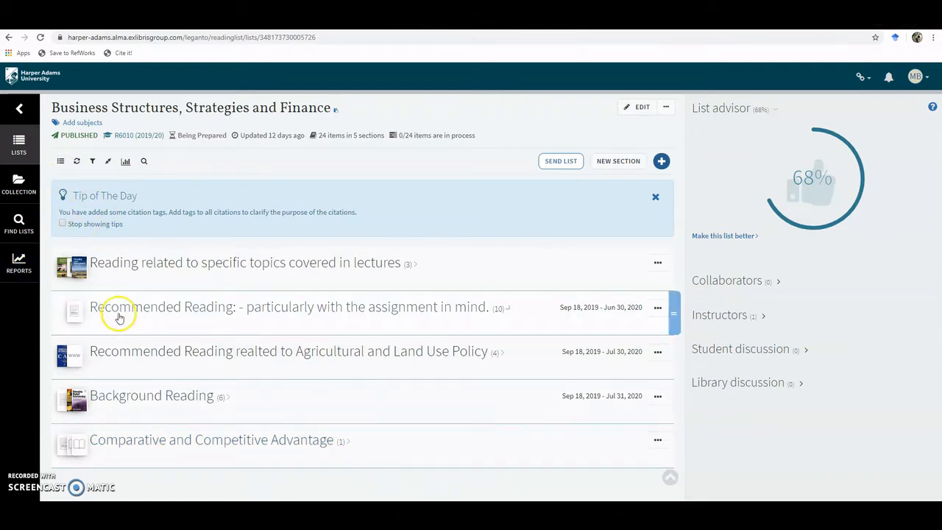
Step: Expand all sections of the Business Structures, Strategies and Finance list and open the book Farming together for profit
click(60, 161)
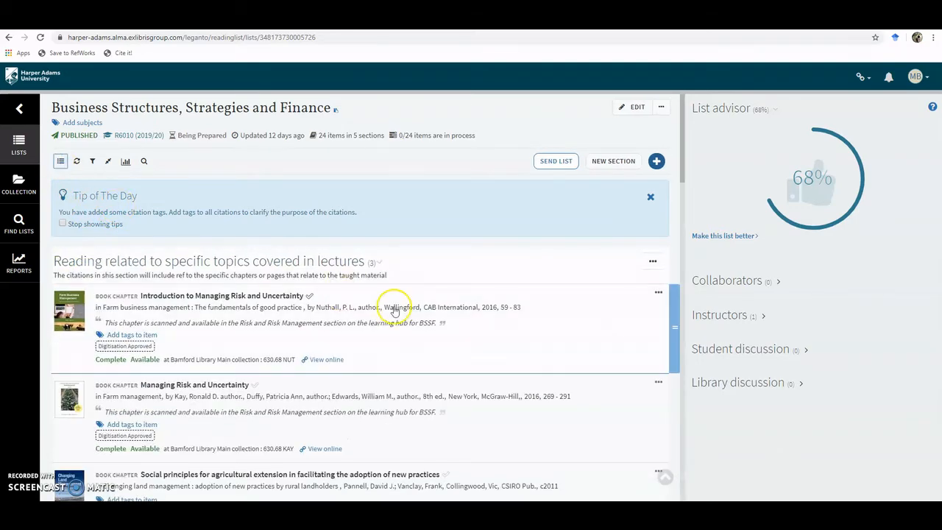
scroll(397, 308, down, 5)
scroll(395, 311, down, 1)
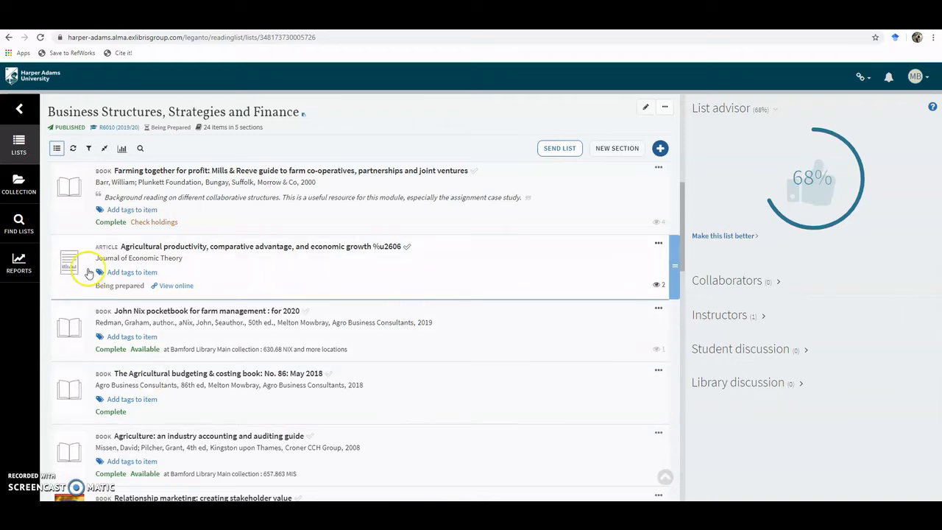
click(215, 179)
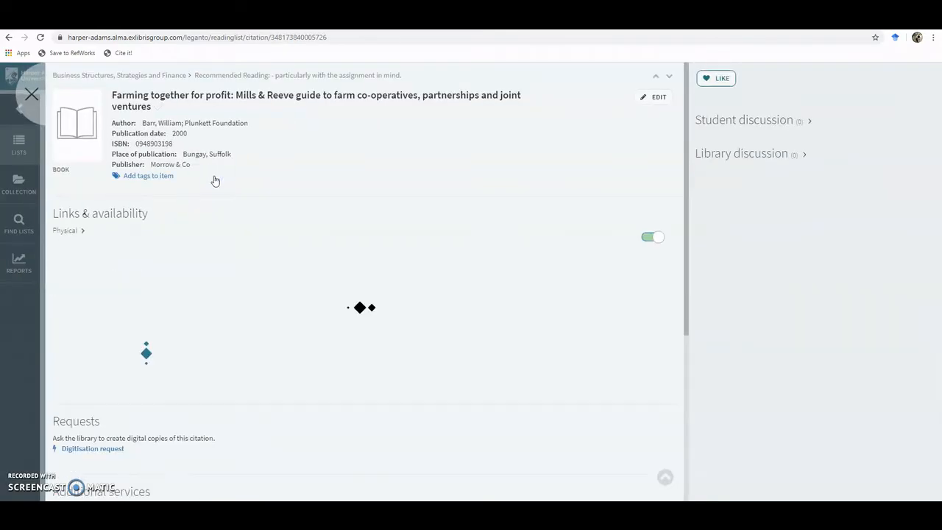
Step: Draft a digitisation request for chapter 3, pages 15 to 27, of Farming together for profit, cancel it, and close the book's details
scroll(351, 271, down, 2)
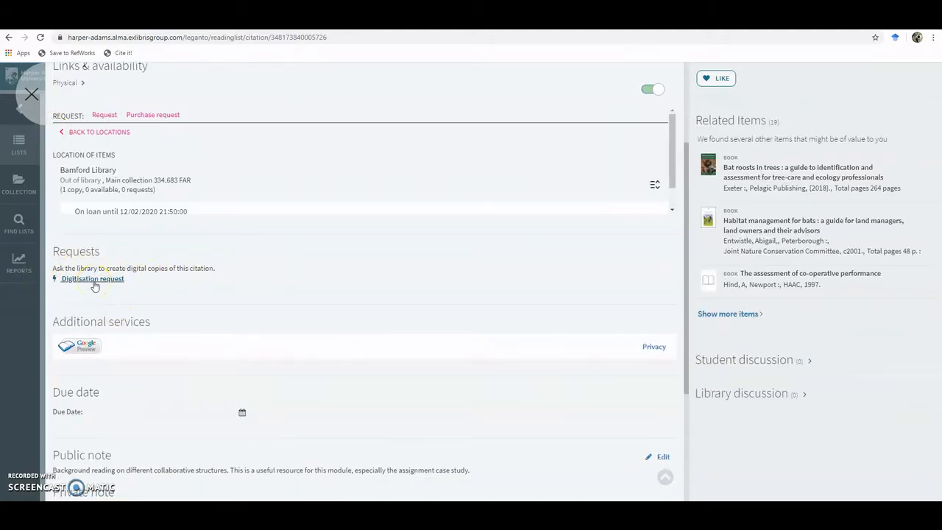
click(94, 281)
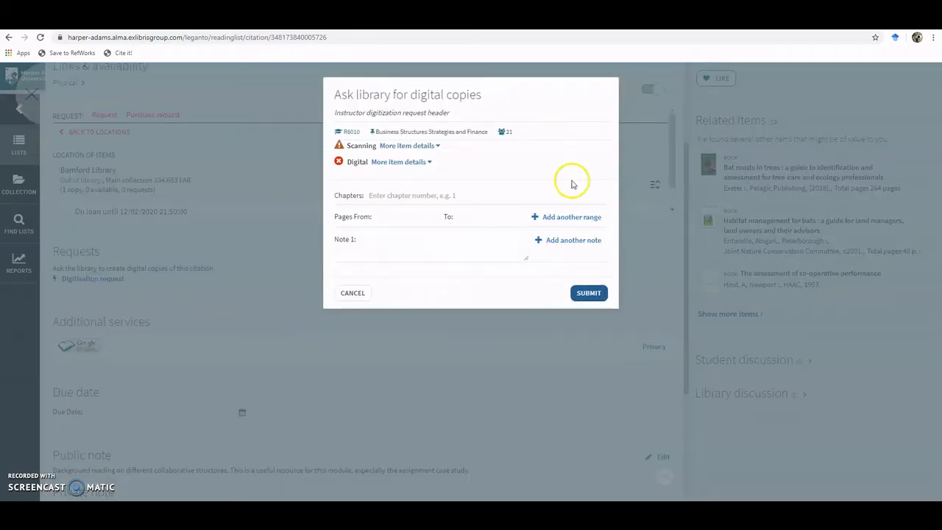
click(400, 218)
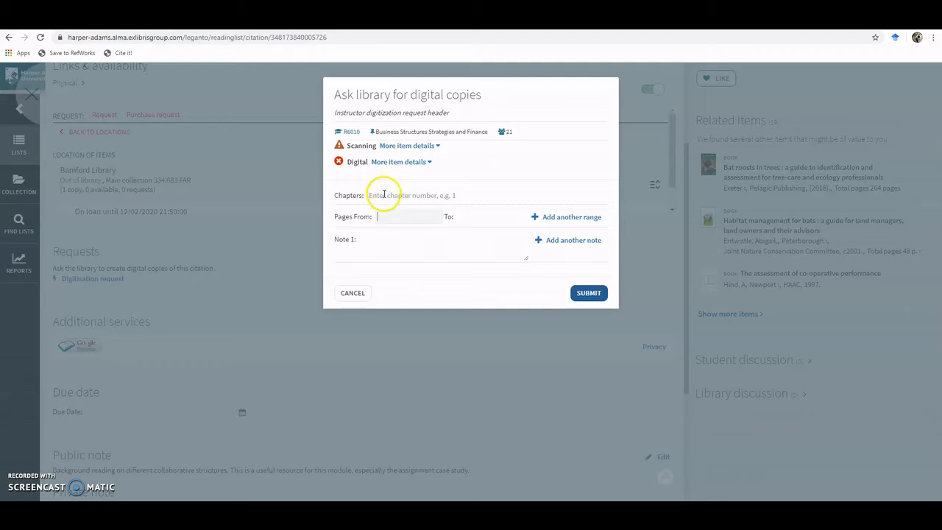
click(383, 194)
text(3)
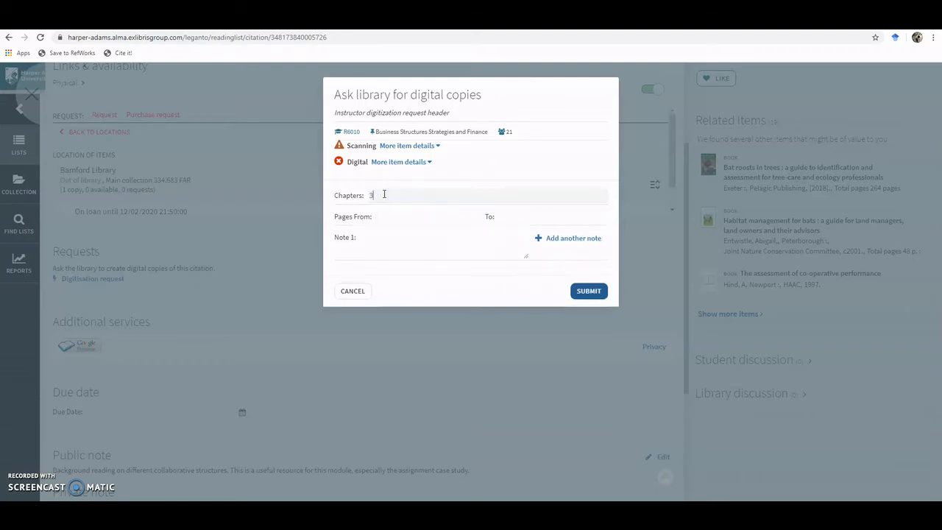
click(413, 223)
click(519, 221)
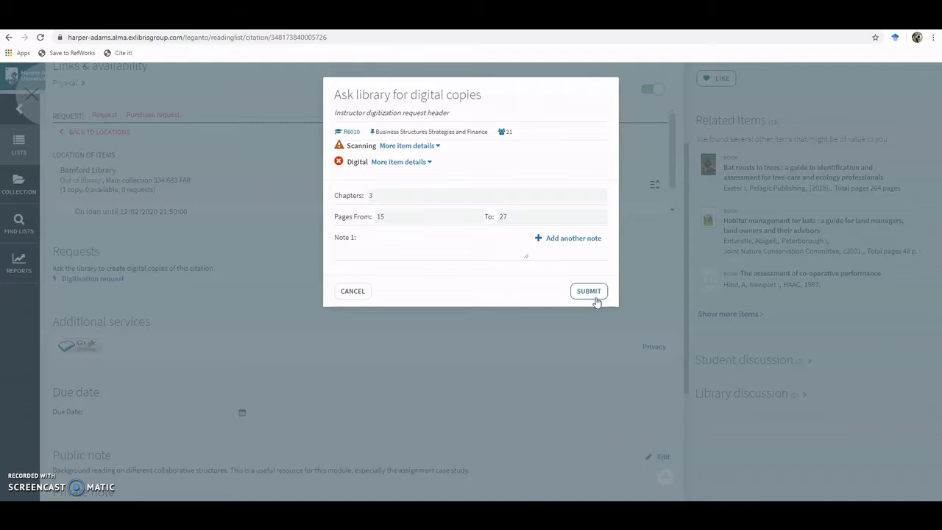
click(353, 291)
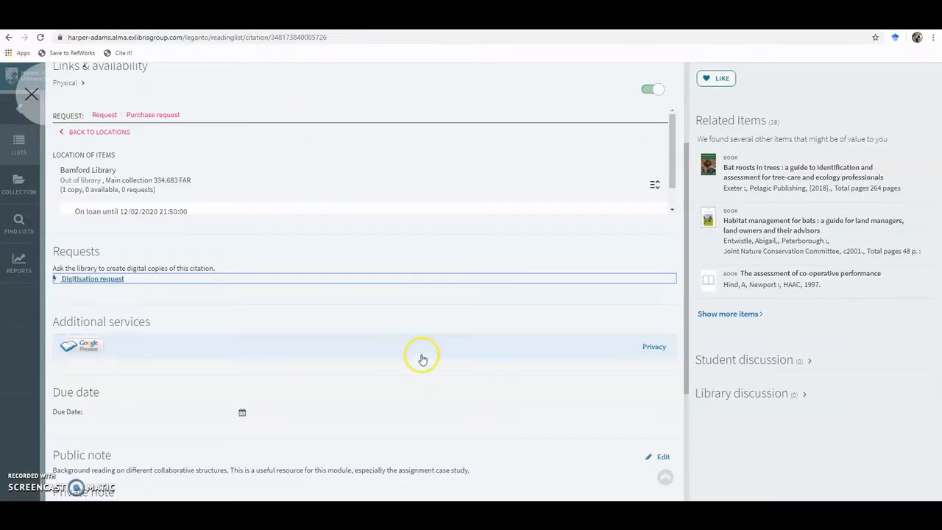
click(31, 94)
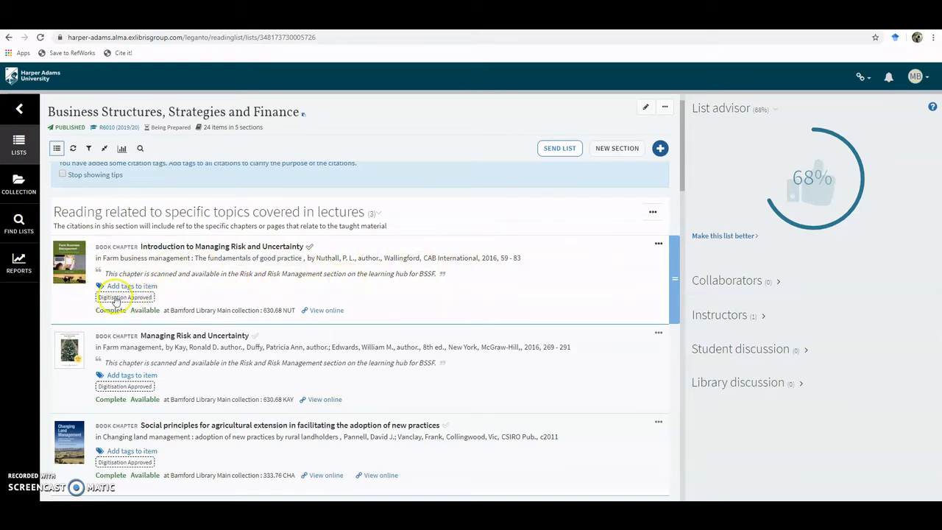
Step: View the scanned chapter Introduction to Managing Risk and Uncertainty online and page through its first few pages
click(318, 312)
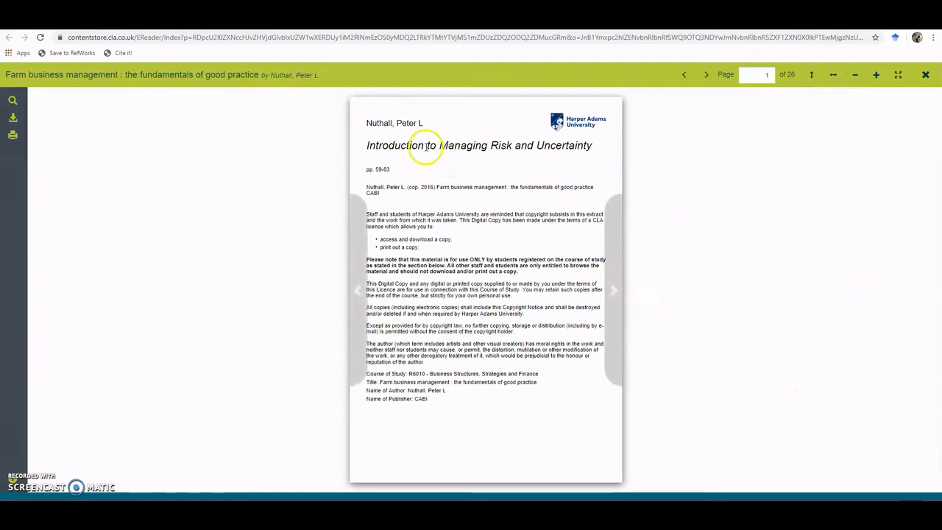
click(616, 292)
click(619, 293)
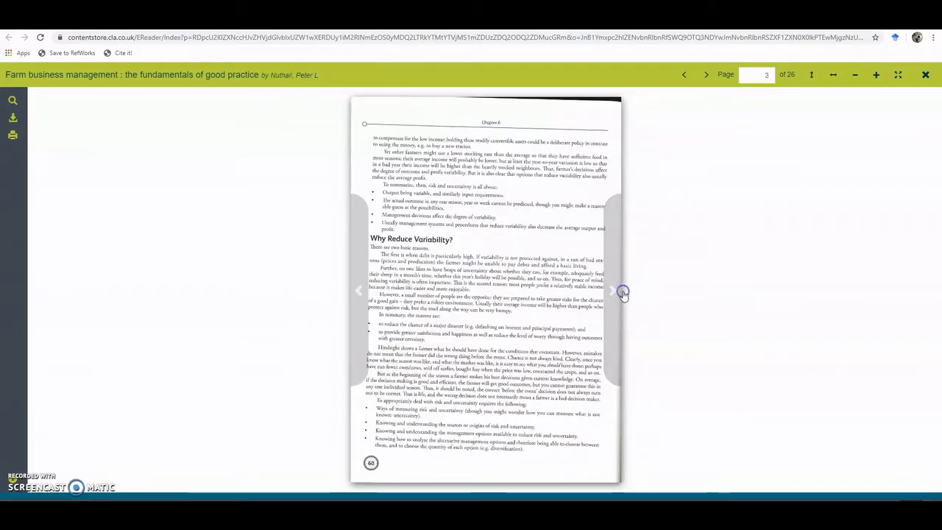
click(620, 294)
click(620, 293)
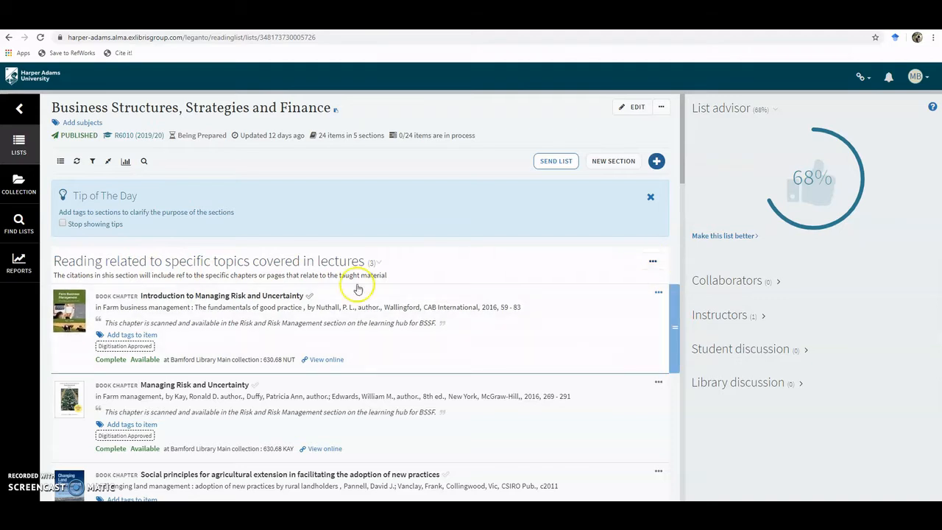
Step: Copy the LTI direct access parameter of the section Reading related to specific topics covered in lectures to the clipboard
click(652, 262)
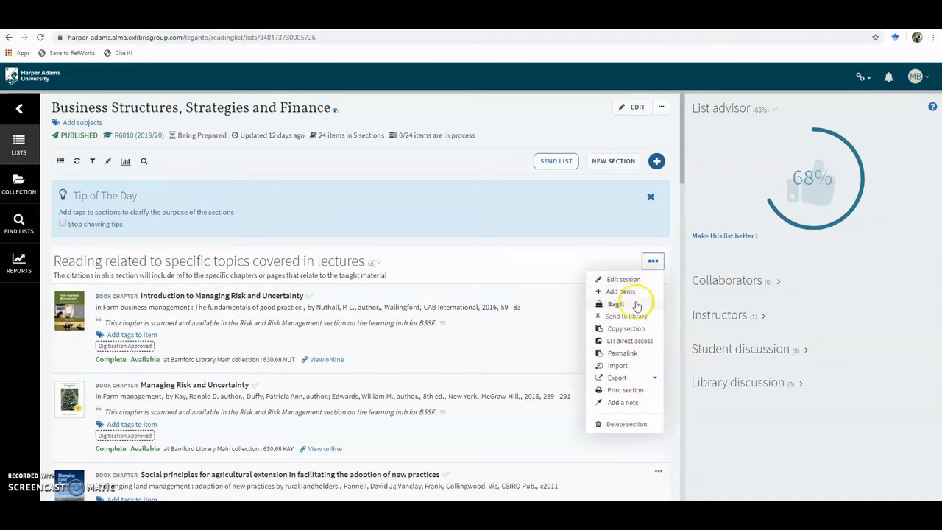
click(632, 343)
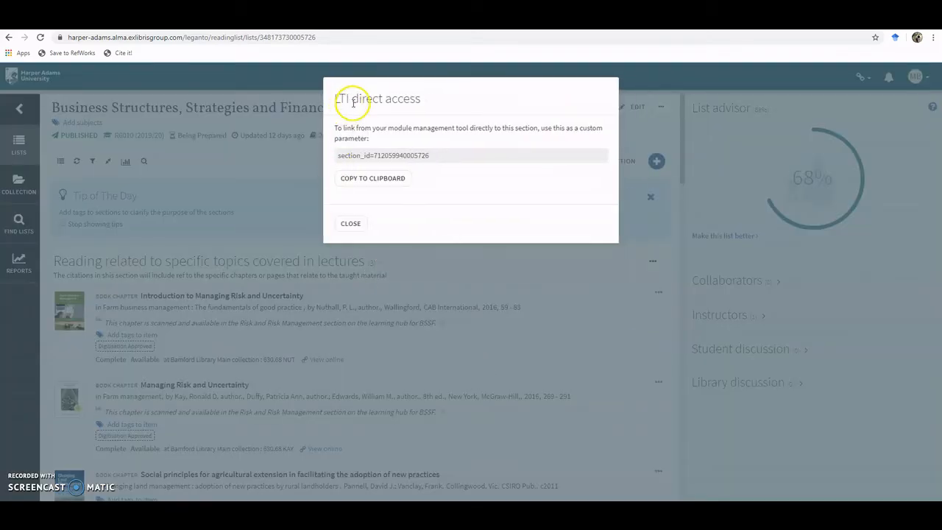
click(377, 179)
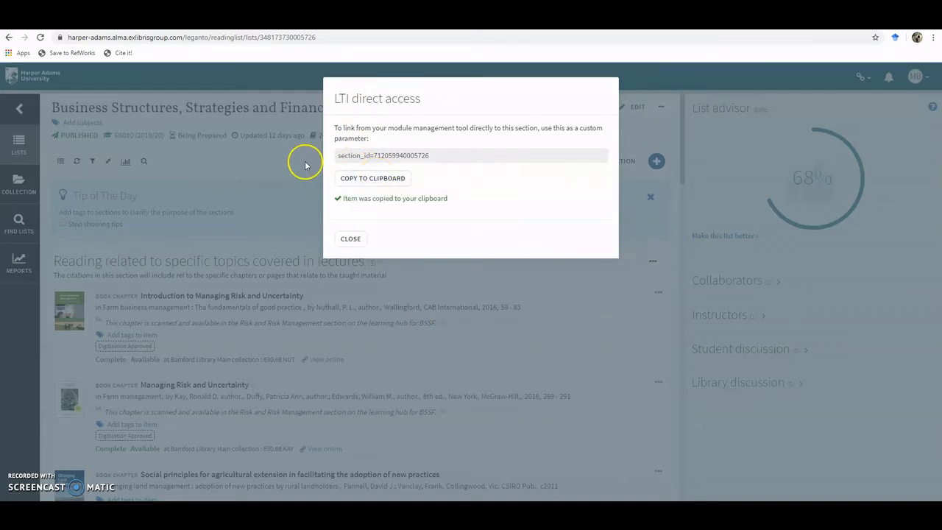
click(344, 237)
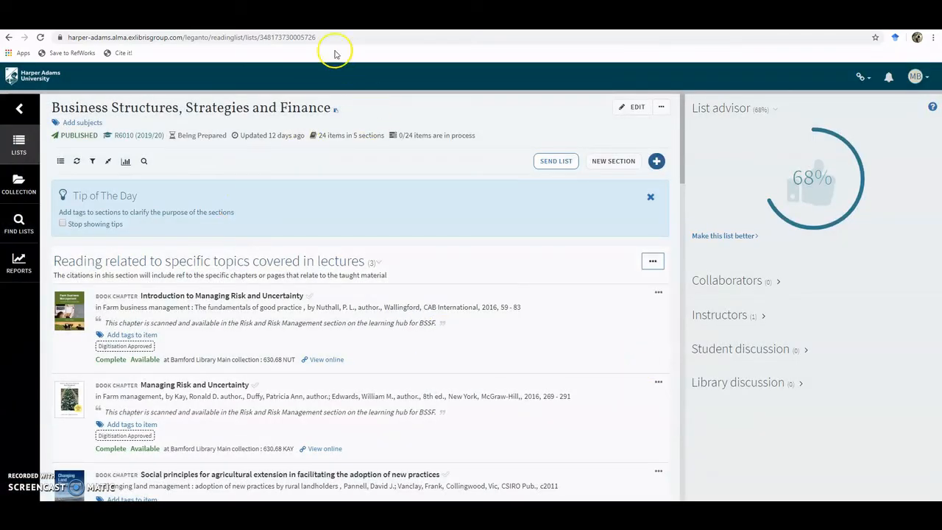
Step: Switch to the module's Moodle page and add a new External tool to the Introduction to the Module and Launch Assignment section
click(287, 25)
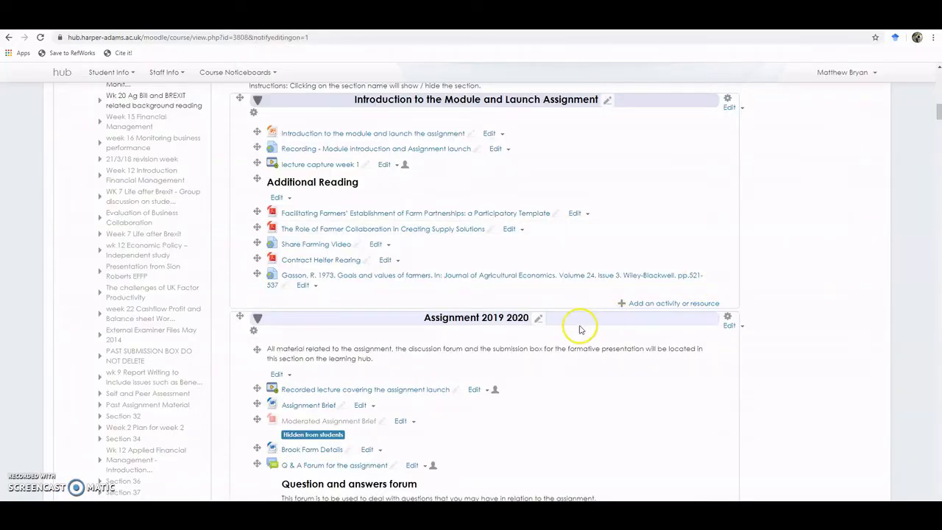
click(643, 306)
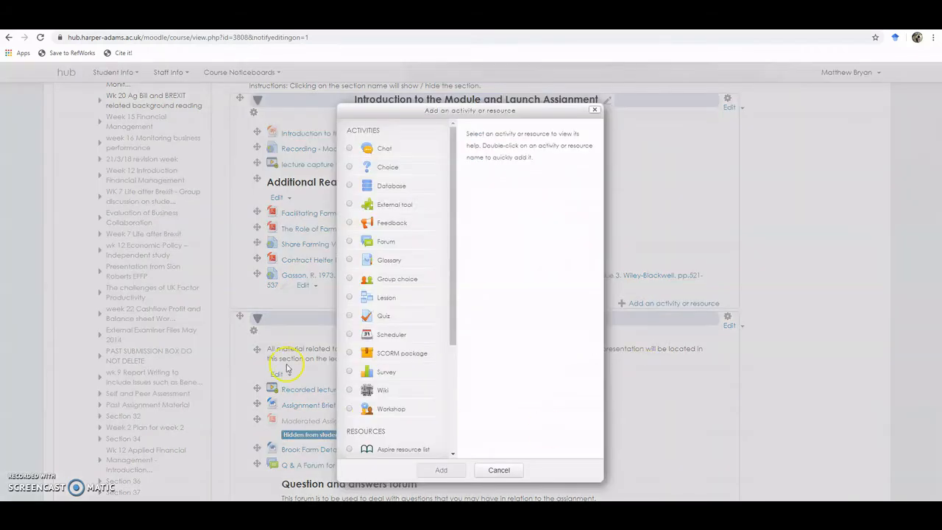
click(349, 206)
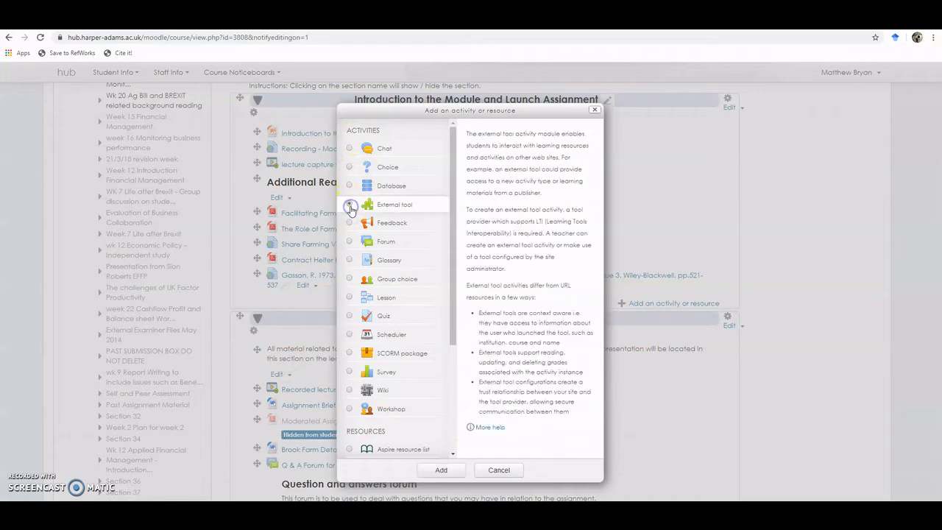
click(449, 470)
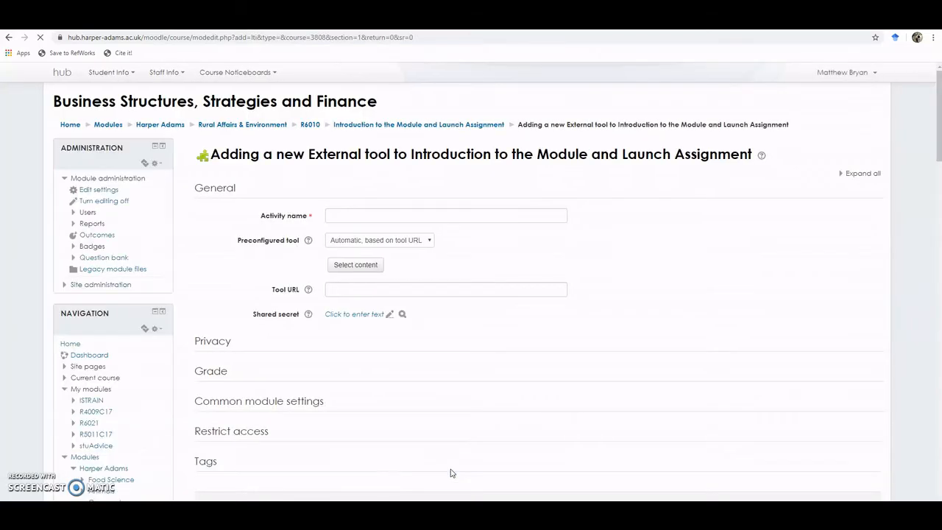
Step: Name the external tool activity "Week 2 reading" and choose HARLO as its preconfigured tool
click(338, 215)
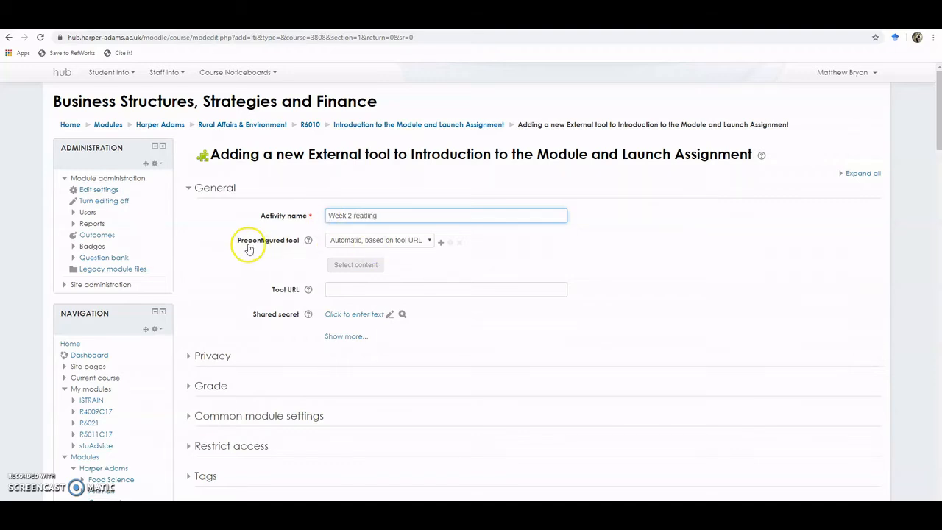
click(424, 243)
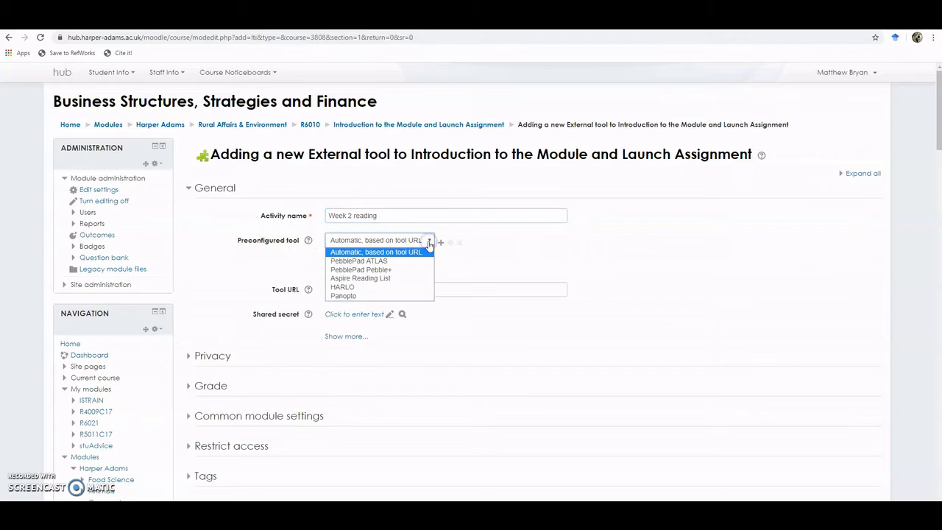
click(382, 287)
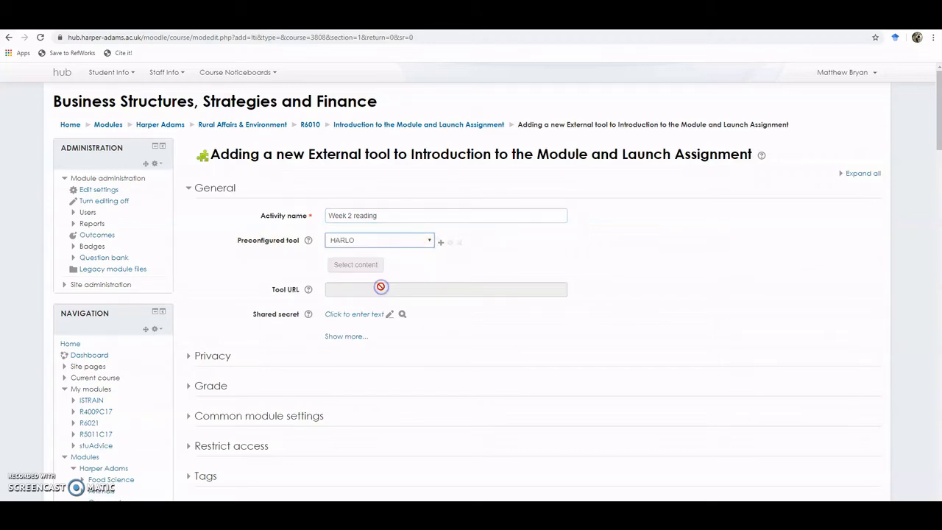
Step: Save the external tool to the module with the copied section_id as its custom parameter, and open the Week 2 reading activity
click(343, 337)
scroll(711, 330, down, 3)
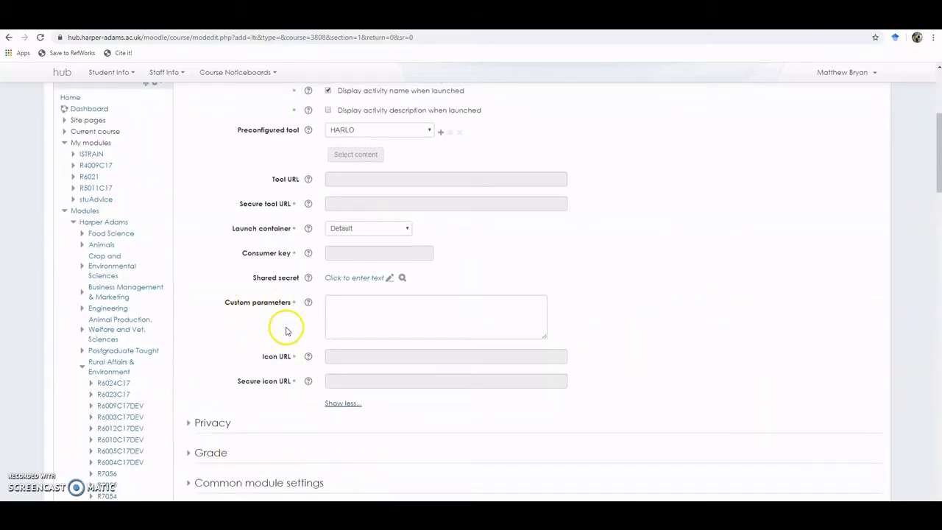
right_click(344, 308)
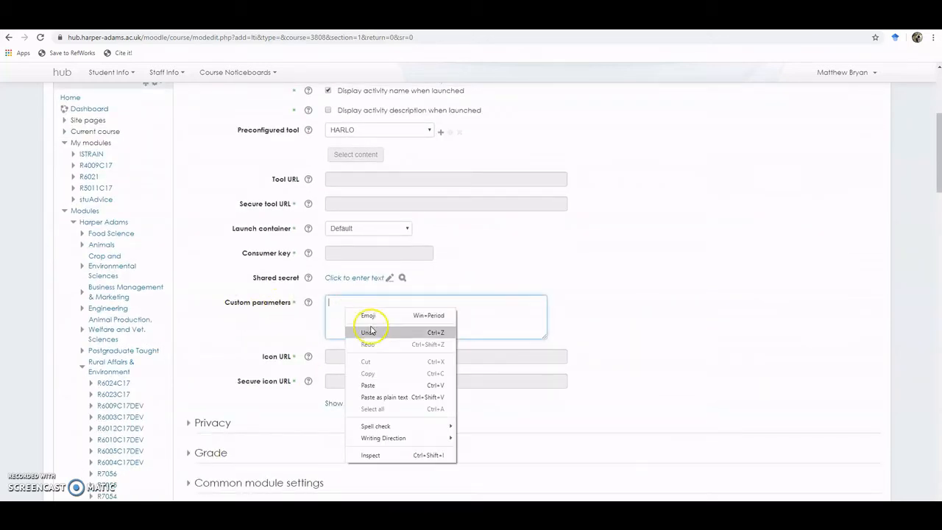
click(370, 385)
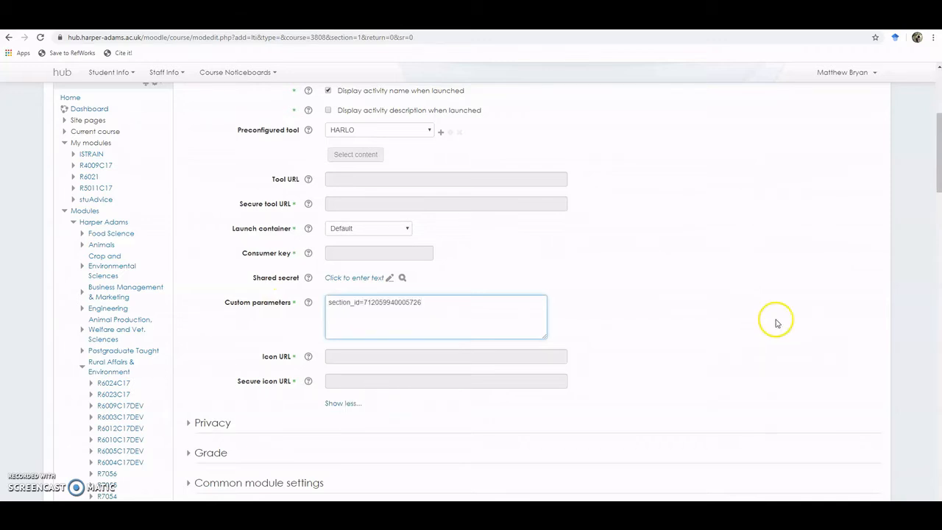
scroll(766, 291, down, 5)
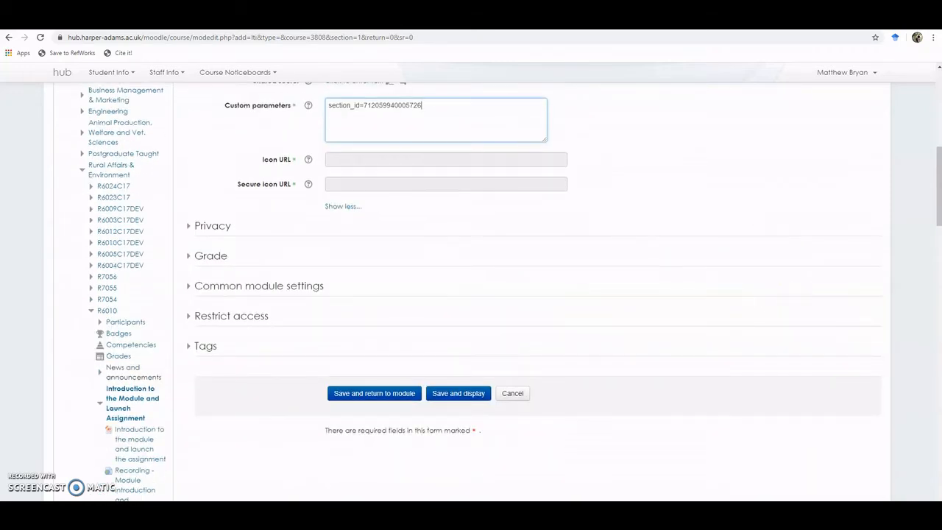
click(383, 395)
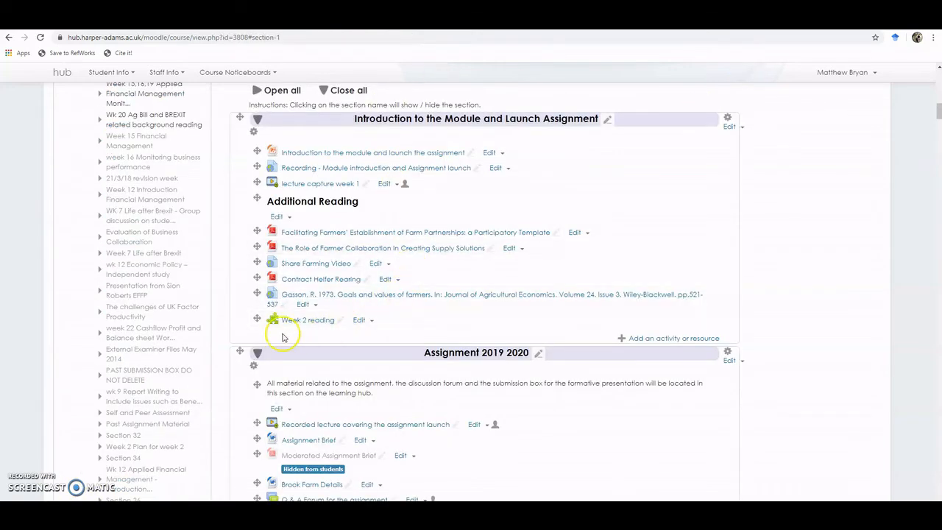
click(309, 320)
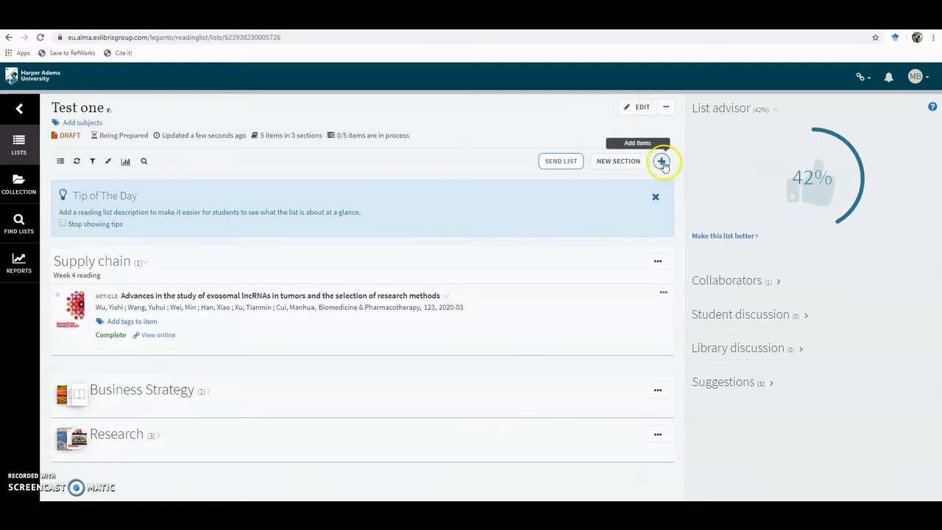
Step: In the Test one list, search Books & more for "essentials of marketing brassington" and add Essentials of marketing to the Supply chain section
click(664, 164)
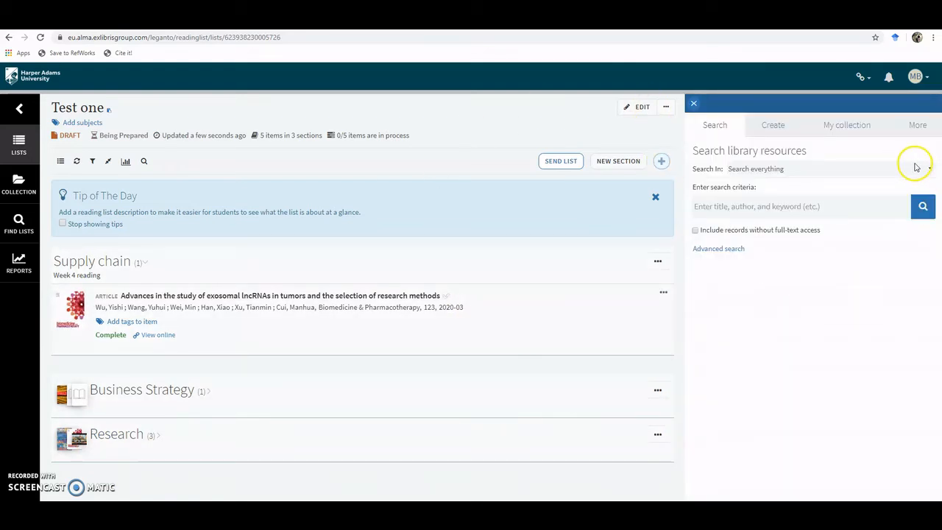
click(921, 167)
click(849, 203)
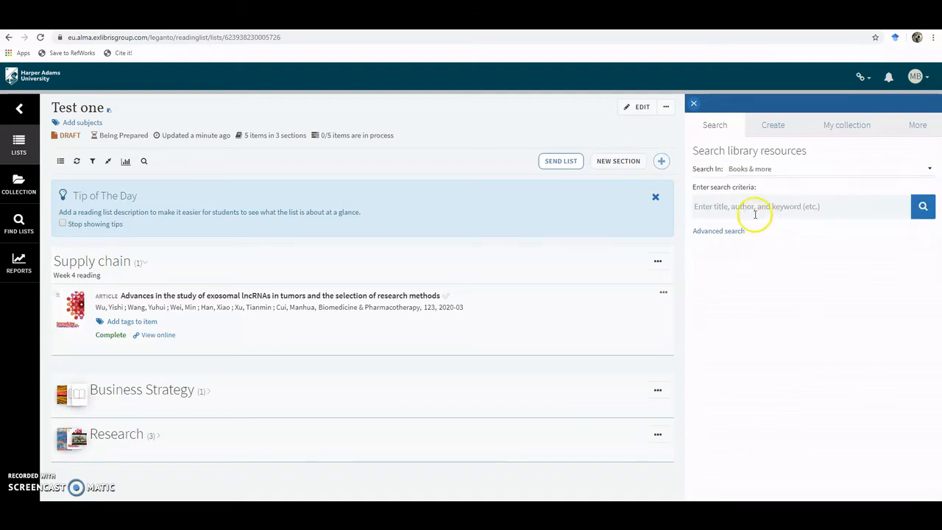
click(744, 207)
text(e)
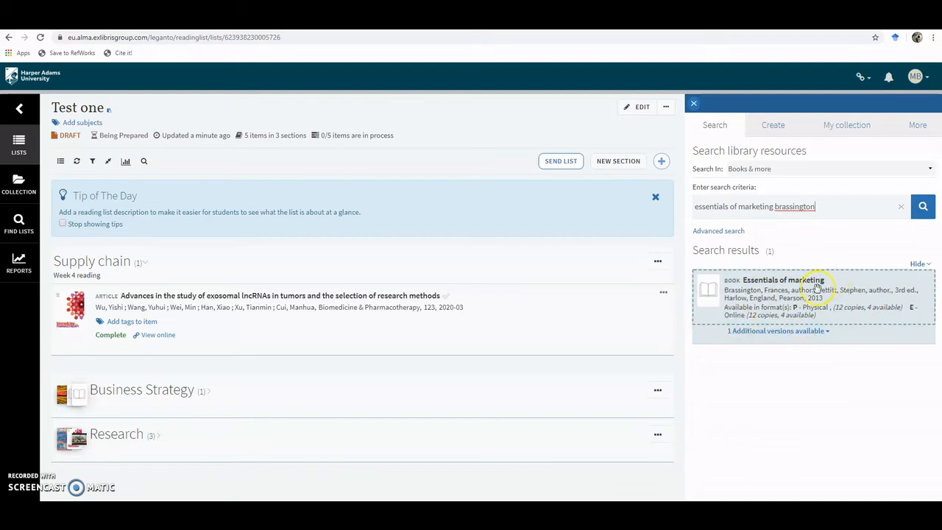
drag(818, 286, 362, 316)
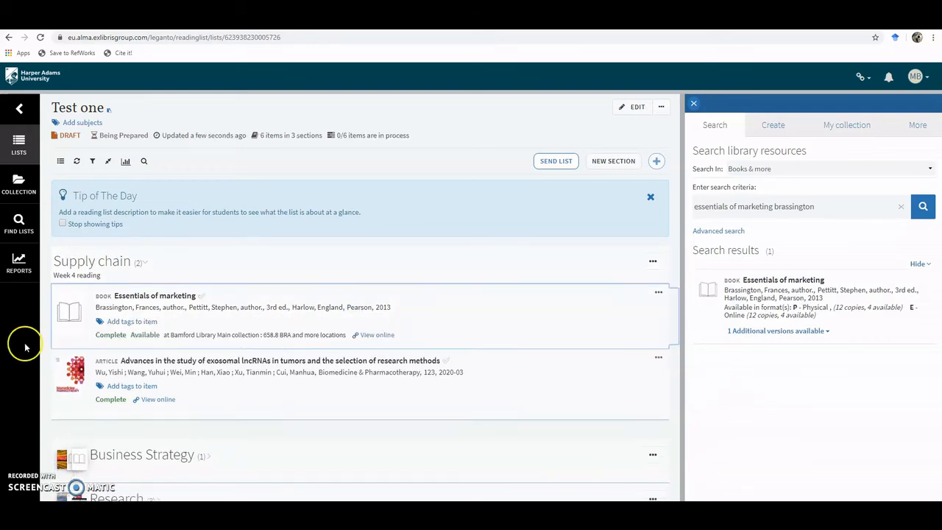
Step: Open the full-text e-book of Essentials of marketing from its item details and go to chapter 4, Segmenting markets
click(173, 296)
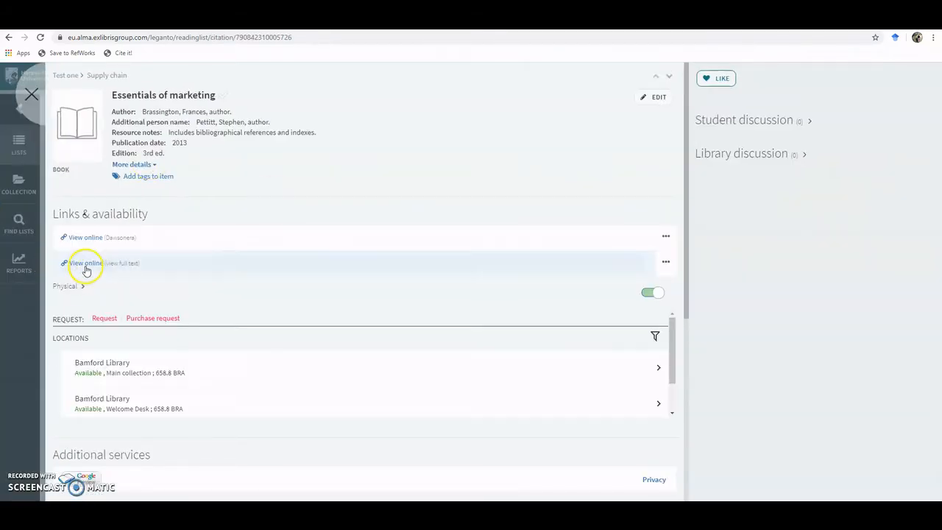
click(85, 264)
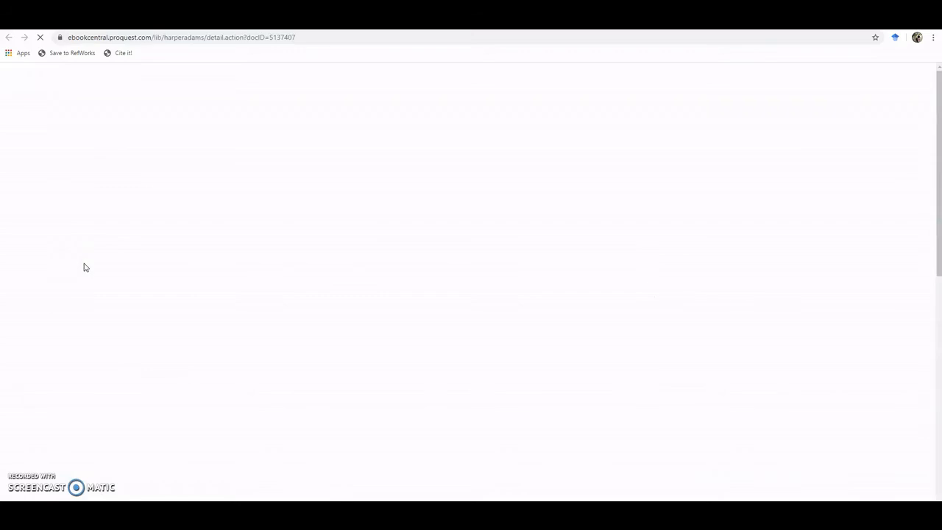
scroll(397, 302, down, 1)
scroll(397, 302, down, 12)
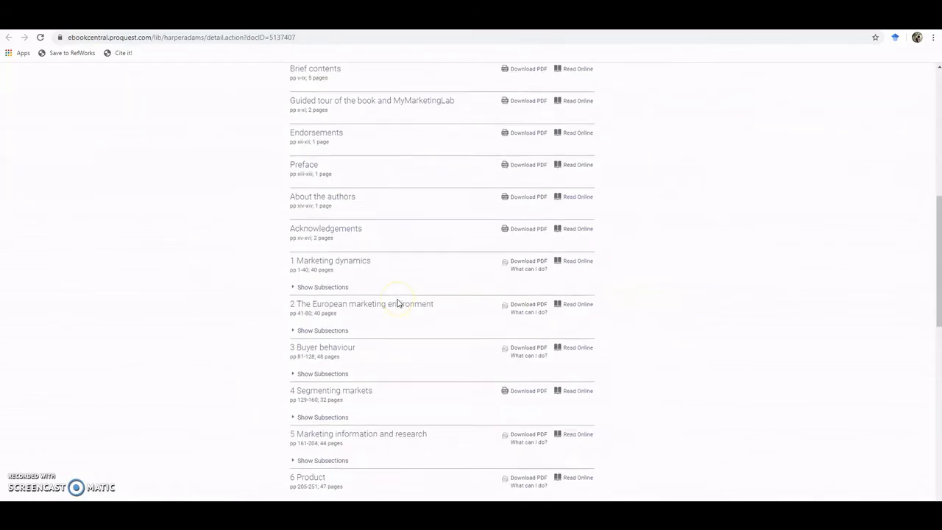
scroll(397, 302, up, 7)
scroll(704, 178, down, 2)
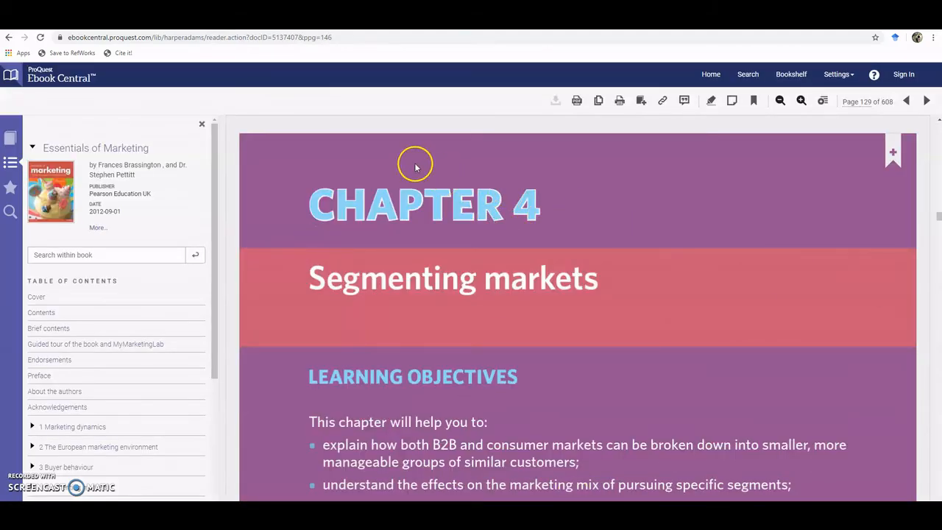
Step: Copy the web address of the e-book's chapter 4 page and return to the Test one list
click(346, 36)
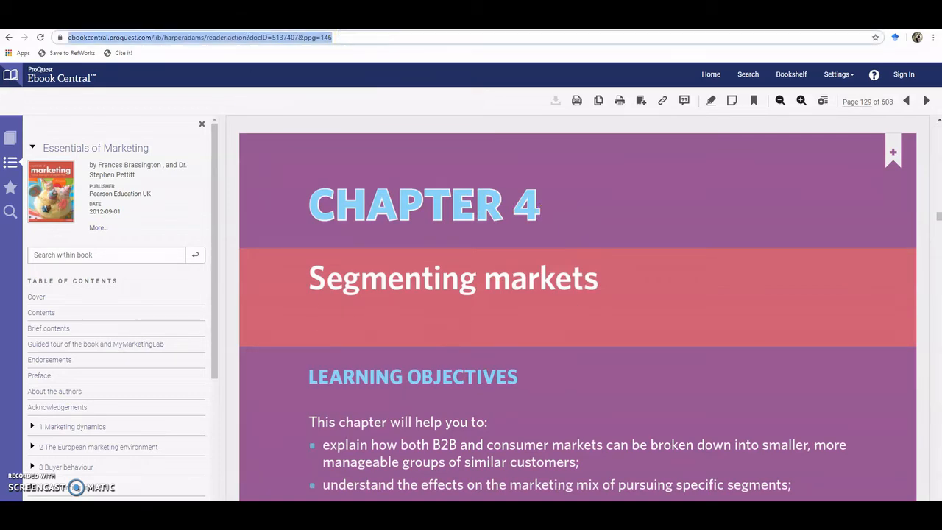
click(335, 22)
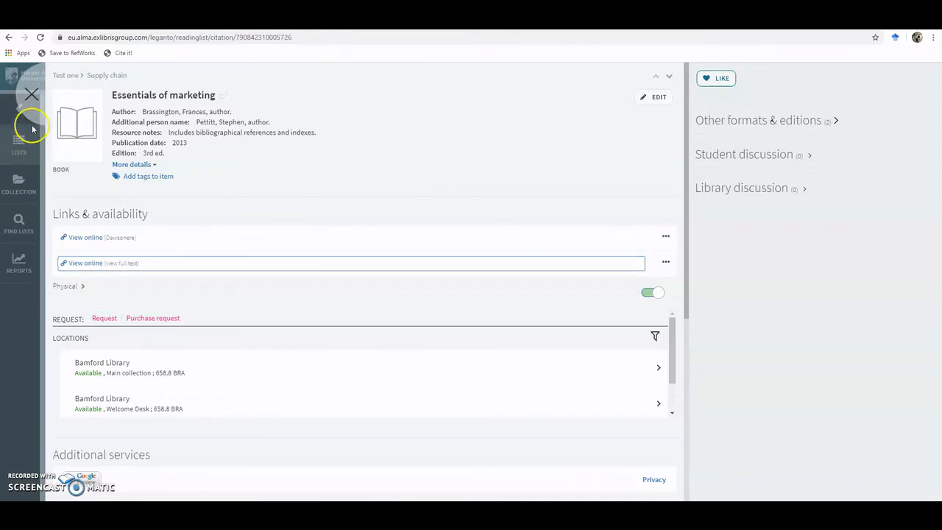
click(31, 96)
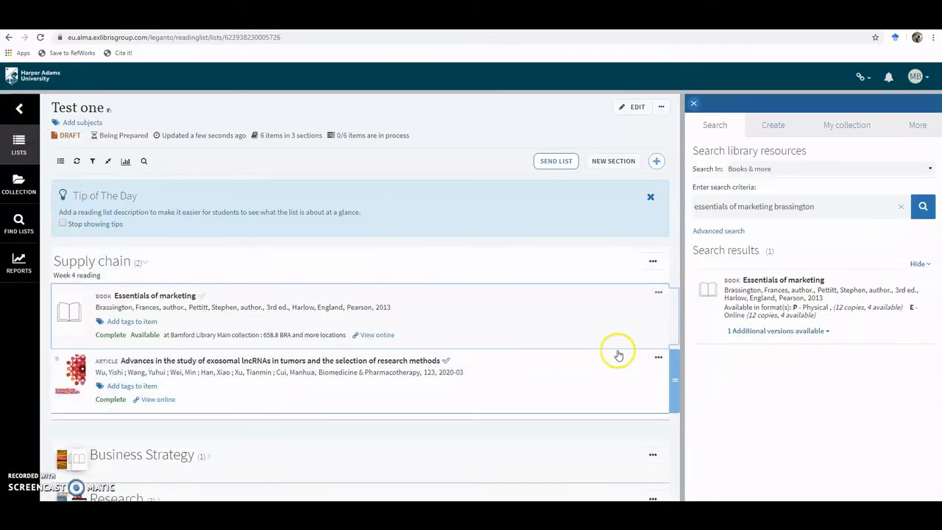
Step: Edit the Essentials of marketing item in the Supply chain section, adding the copied chapter address as a second source
click(658, 295)
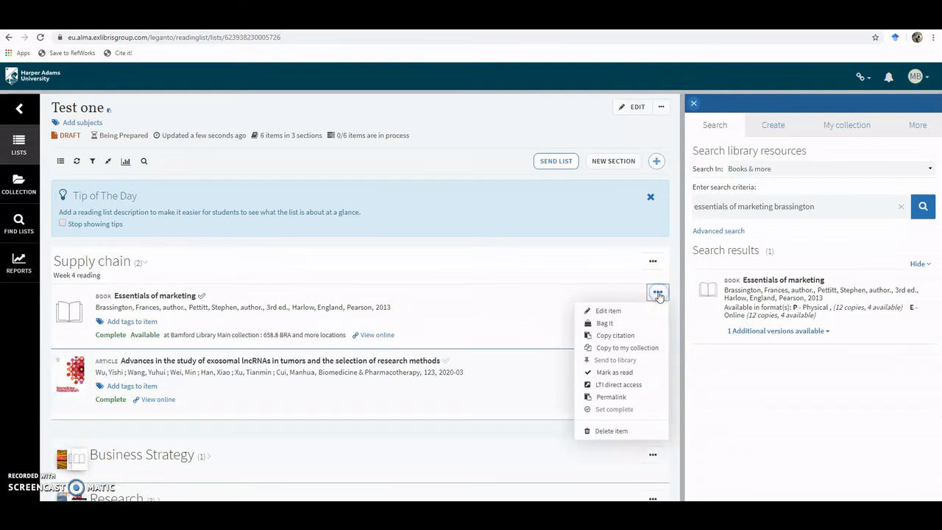
click(604, 312)
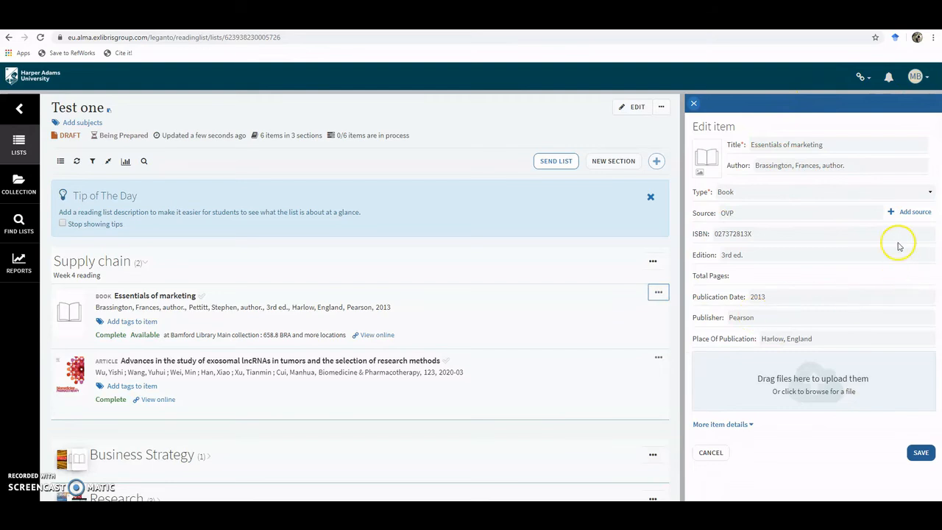
click(904, 214)
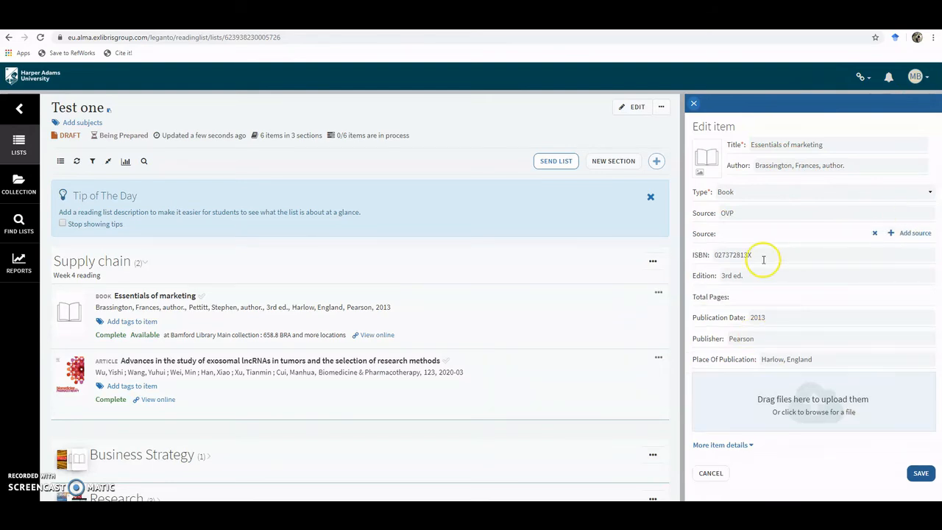
click(741, 234)
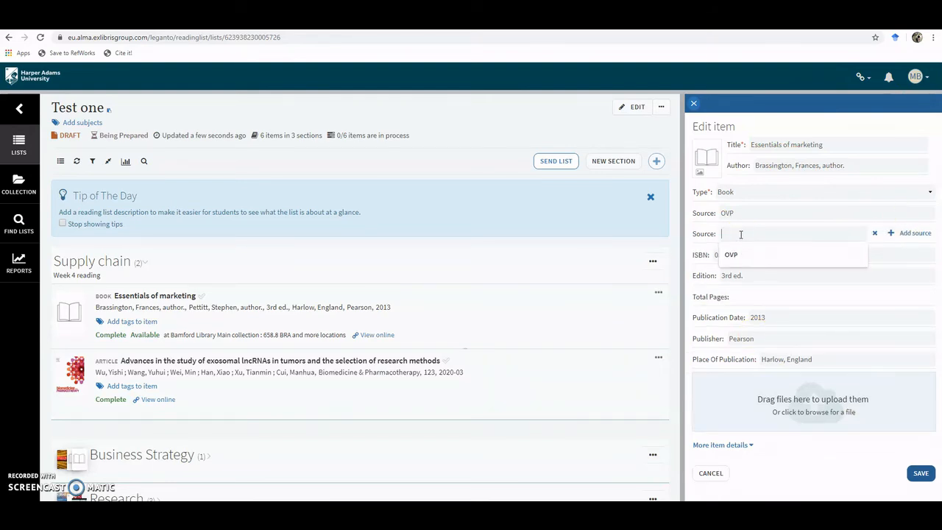
key(ctrl+v)
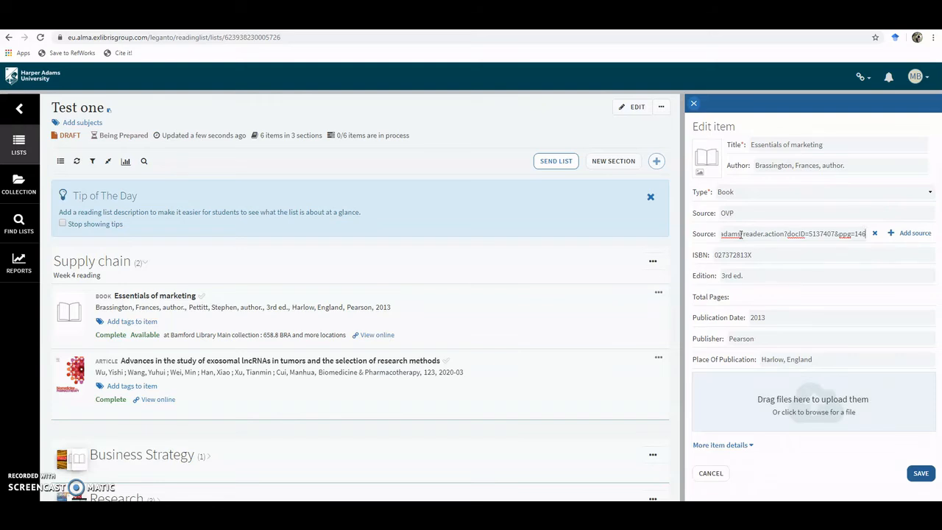
click(745, 234)
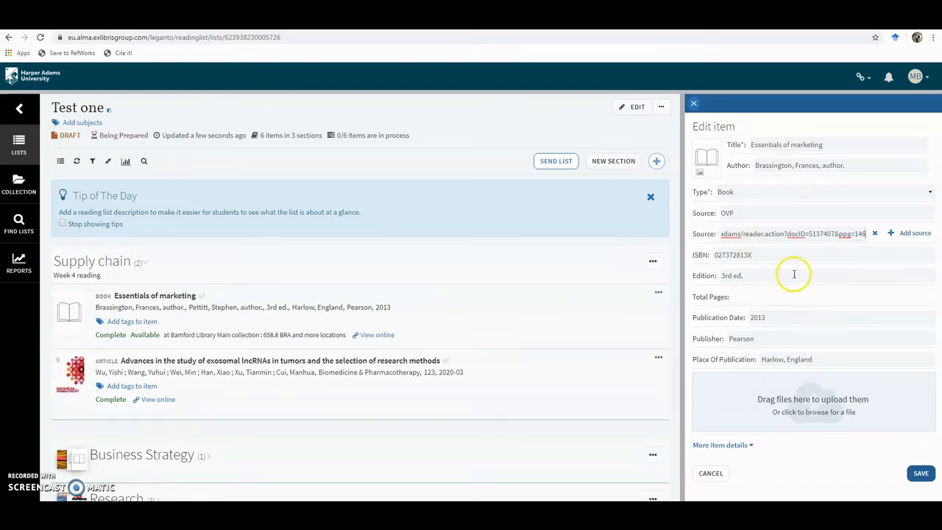
Step: Change the item's type to Book chapter, enter chapter title "Segmenting markets" and chapter number 4, and save it
click(925, 190)
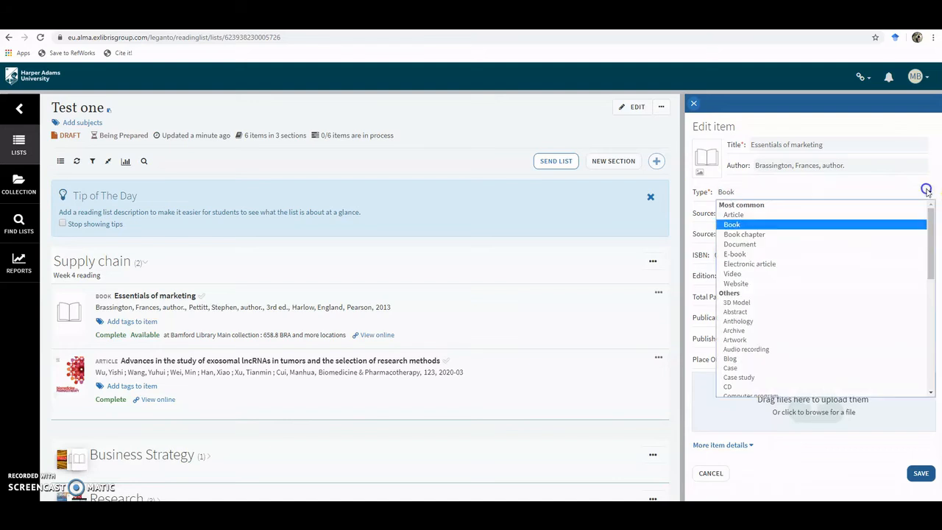
click(762, 235)
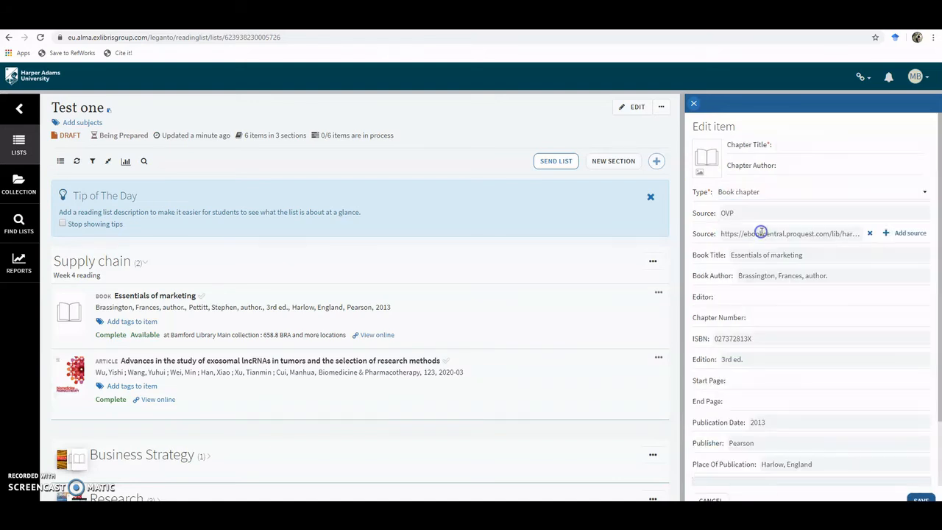
click(786, 144)
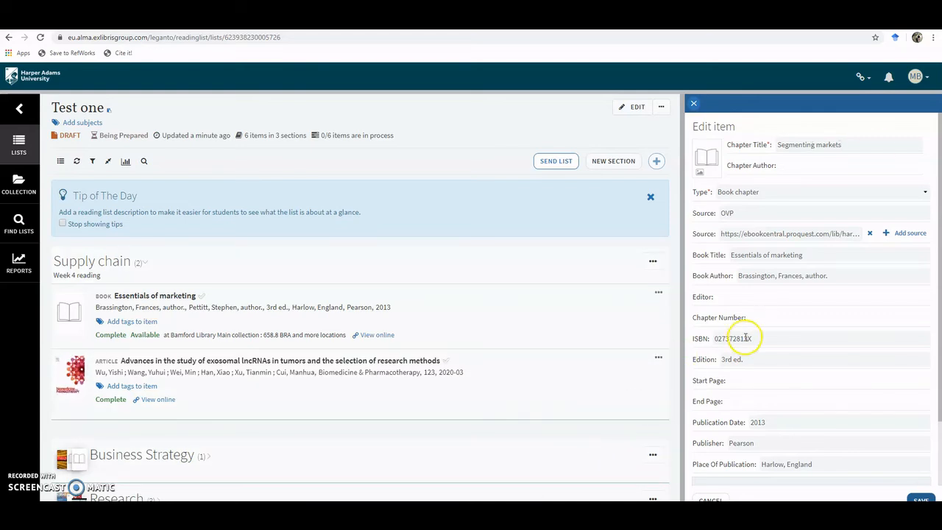
click(765, 319)
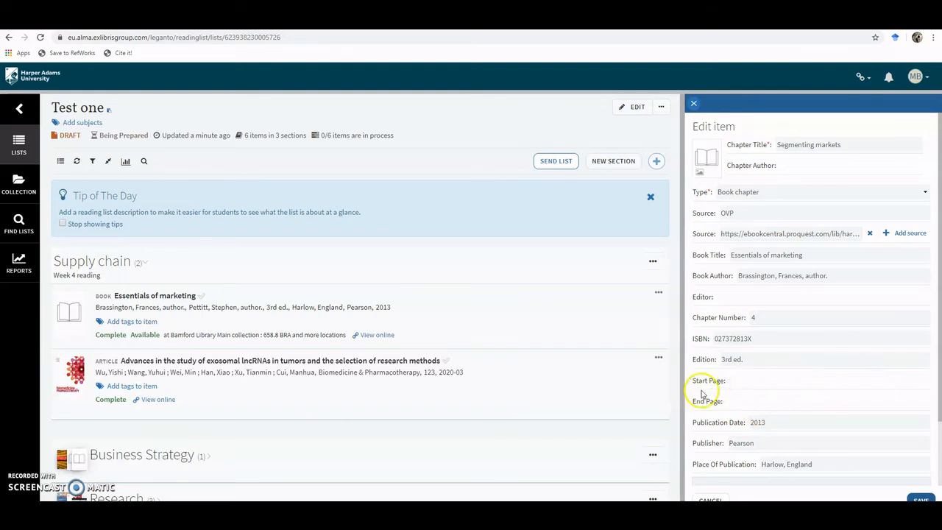
scroll(733, 401, down, 1)
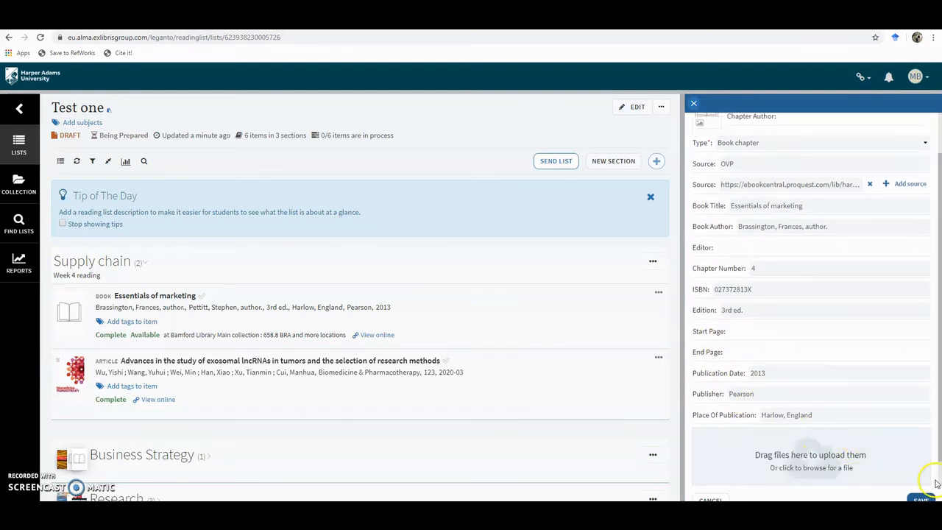
click(925, 499)
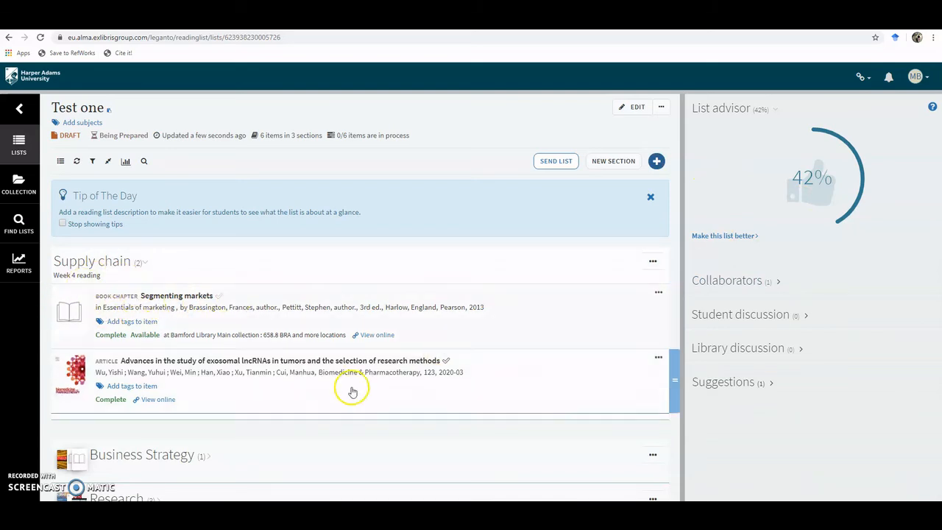
Step: Hide the Dawsonera and view full text links on the Segmenting markets item, and open its ebookcentral.proquest.com link to check the chapter
click(149, 298)
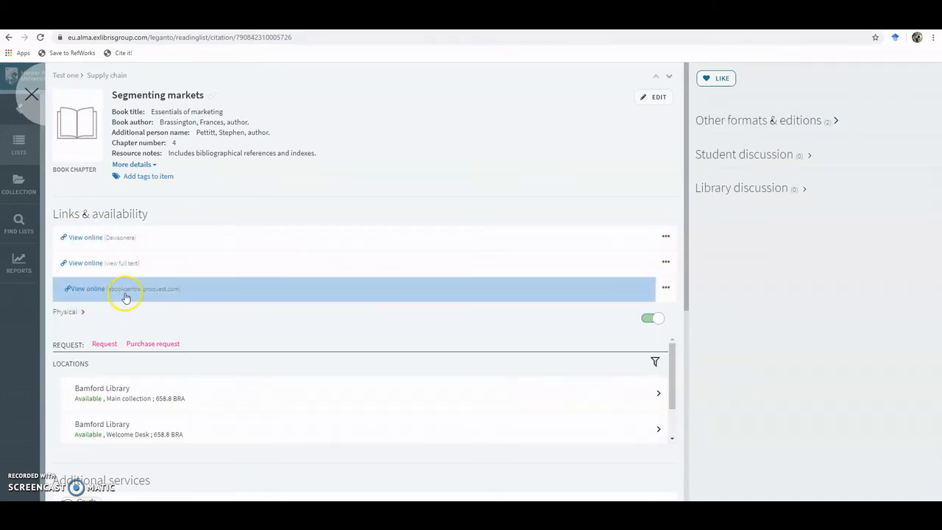
click(666, 237)
click(623, 267)
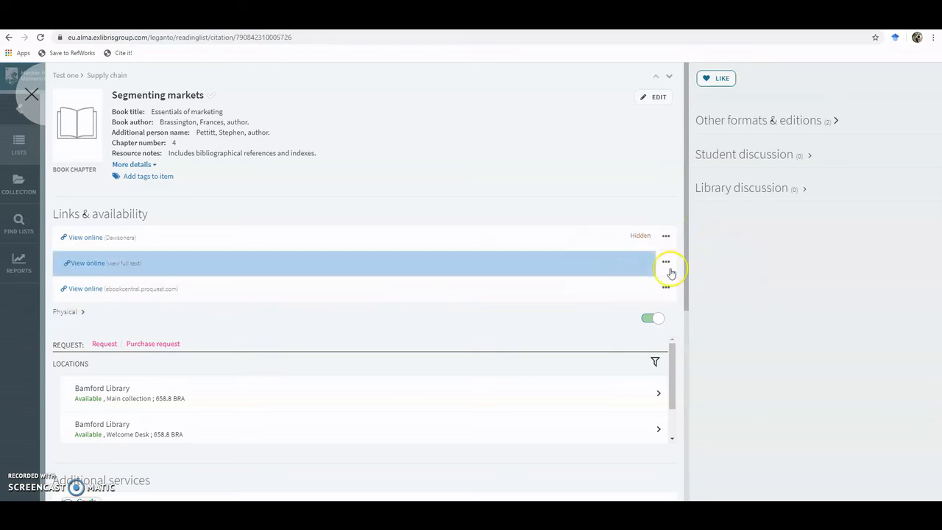
click(666, 262)
click(624, 292)
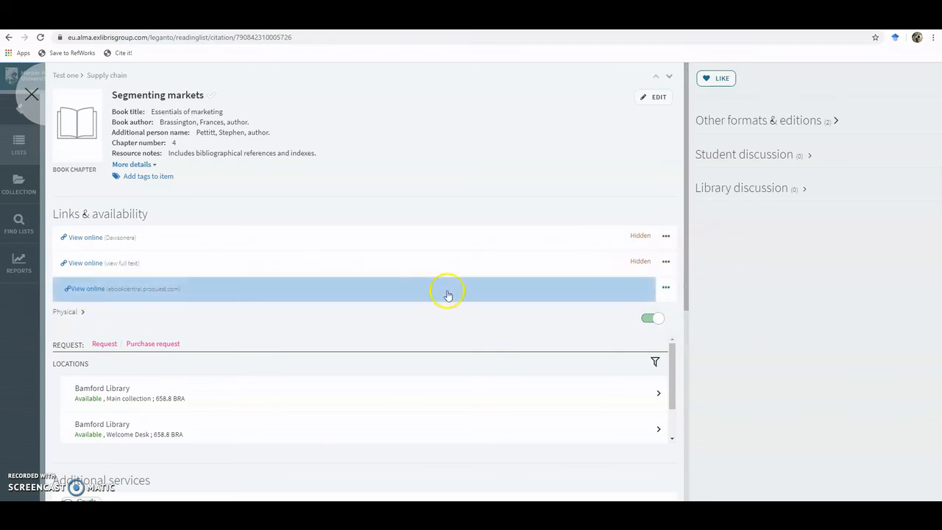
click(83, 291)
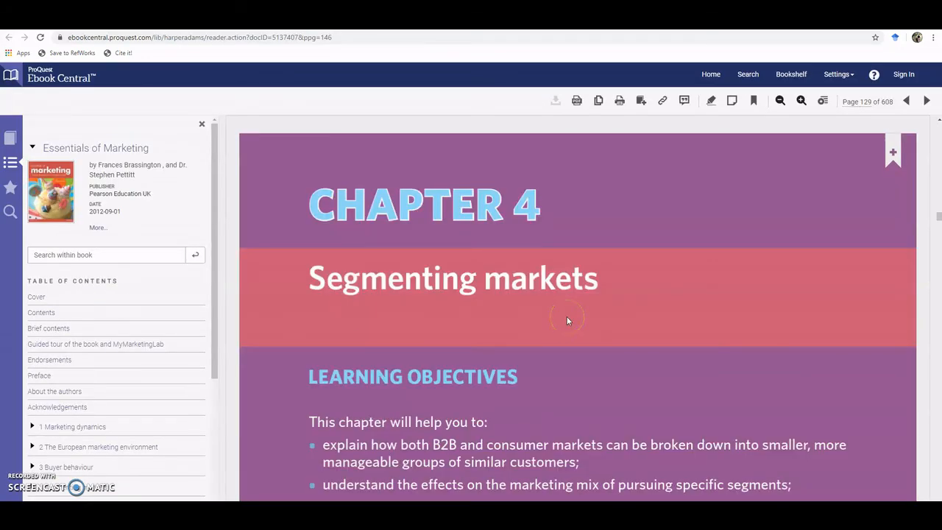
scroll(566, 321, down, 5)
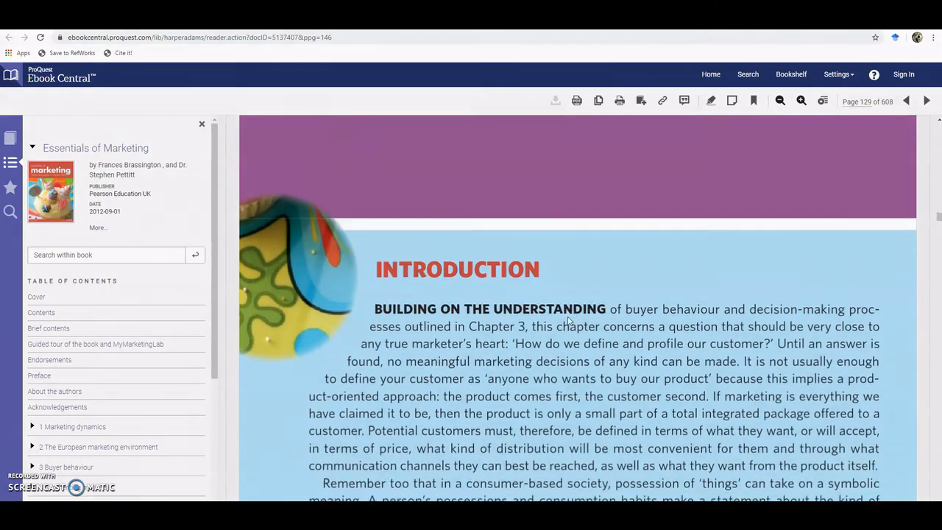
Step: Open the list "A guide to Harper Adams University" and expand its Academic skills section to review the items
click(156, 307)
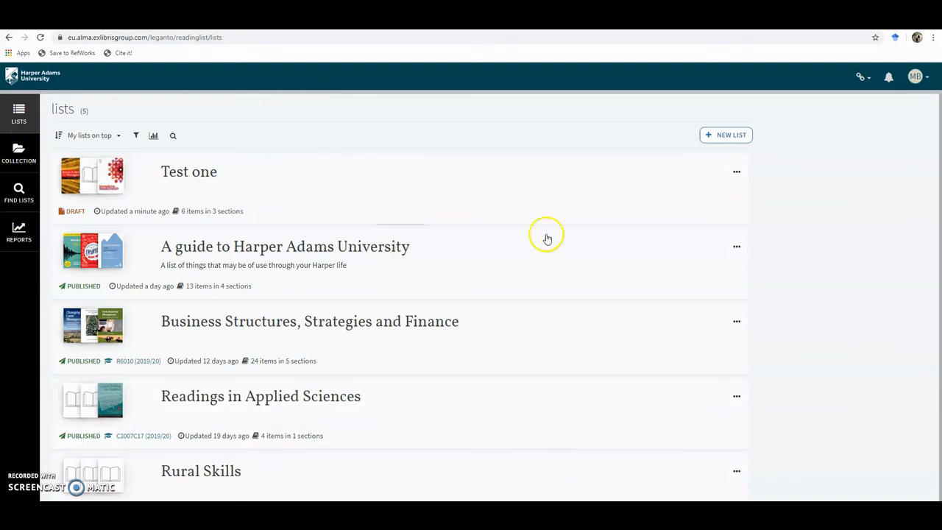
click(343, 245)
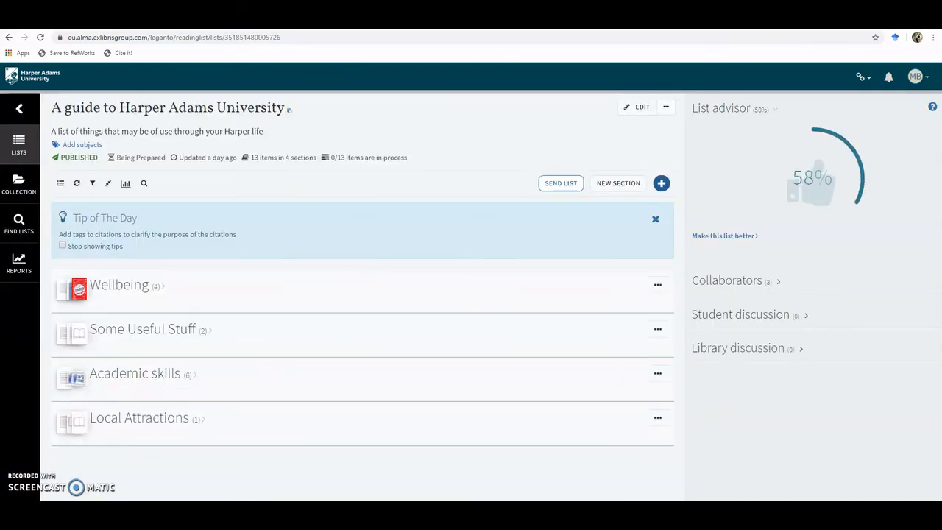
click(170, 380)
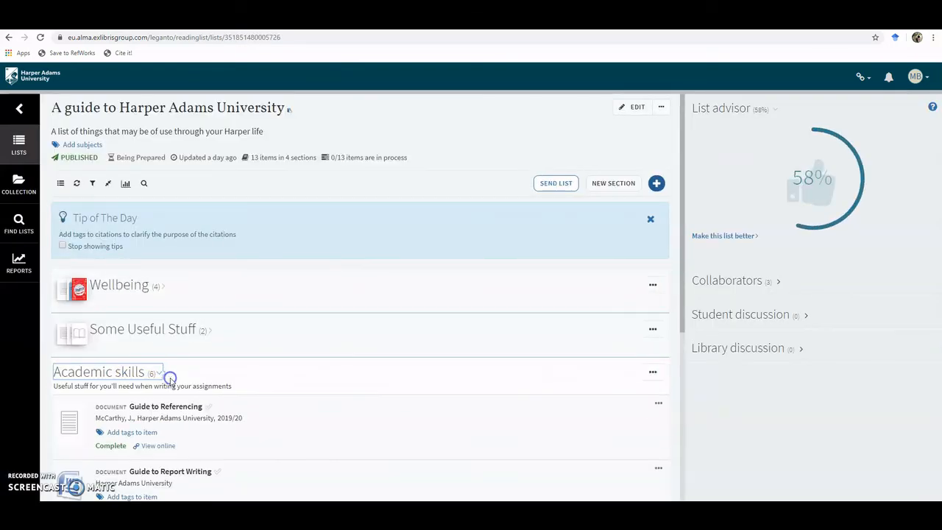
scroll(347, 362, down, 3)
scroll(364, 327, down, 2)
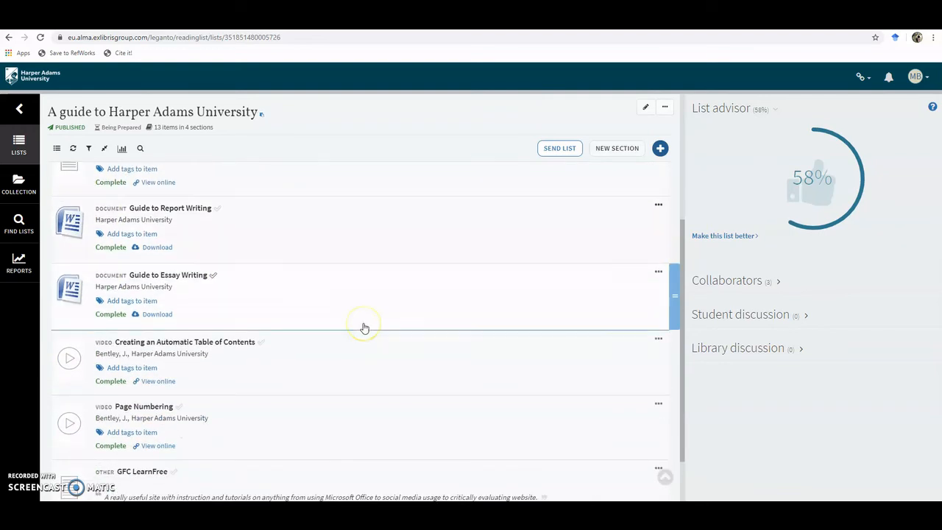
scroll(364, 327, up, 5)
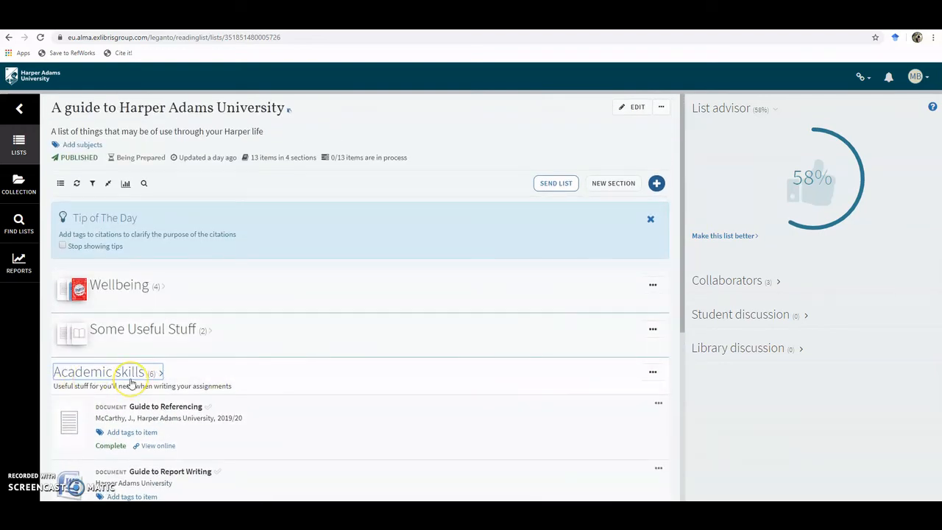
Step: Copy the Academic skills section into the Test one list, with "Academic skills" as the new section name
click(654, 371)
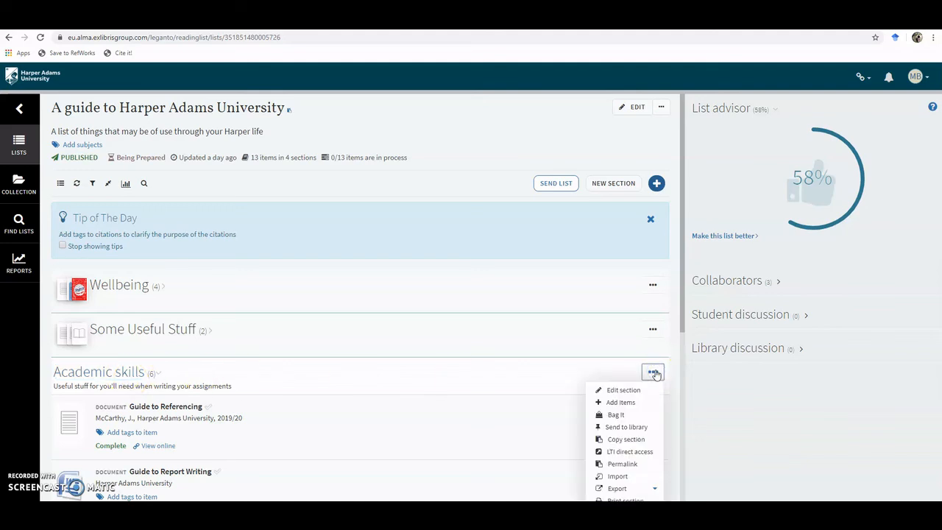
click(631, 438)
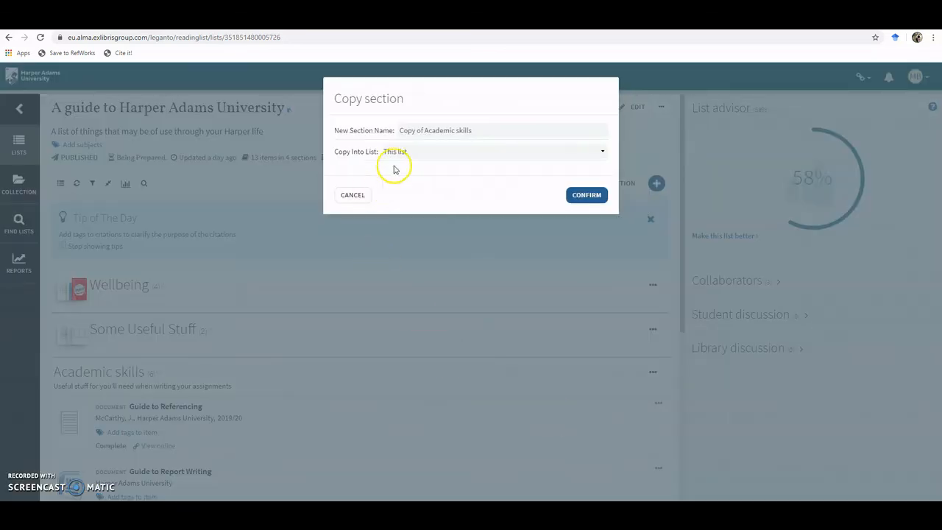
click(425, 130)
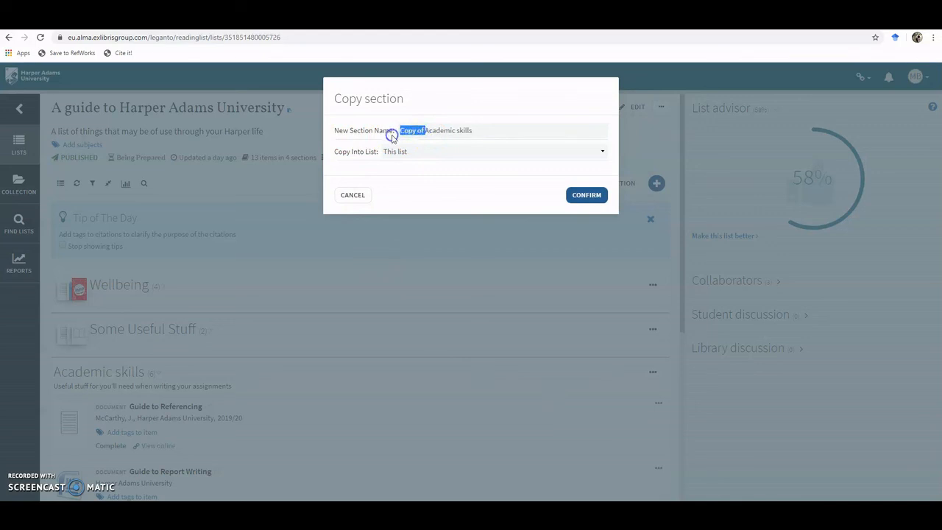
key(BackSpace)
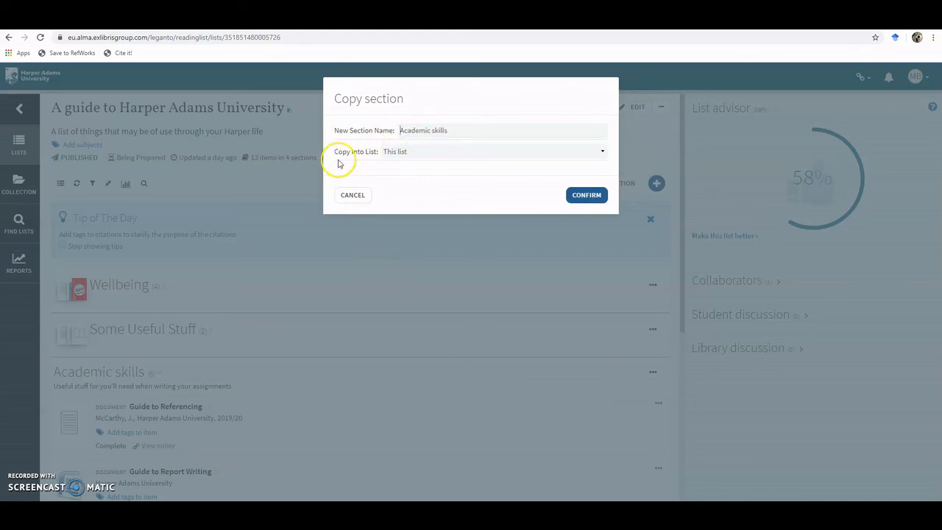
click(602, 151)
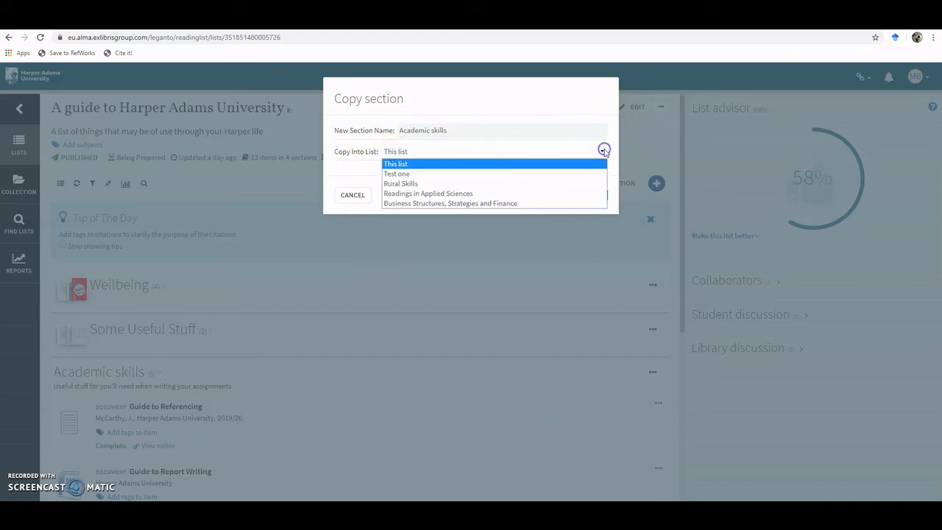
click(562, 174)
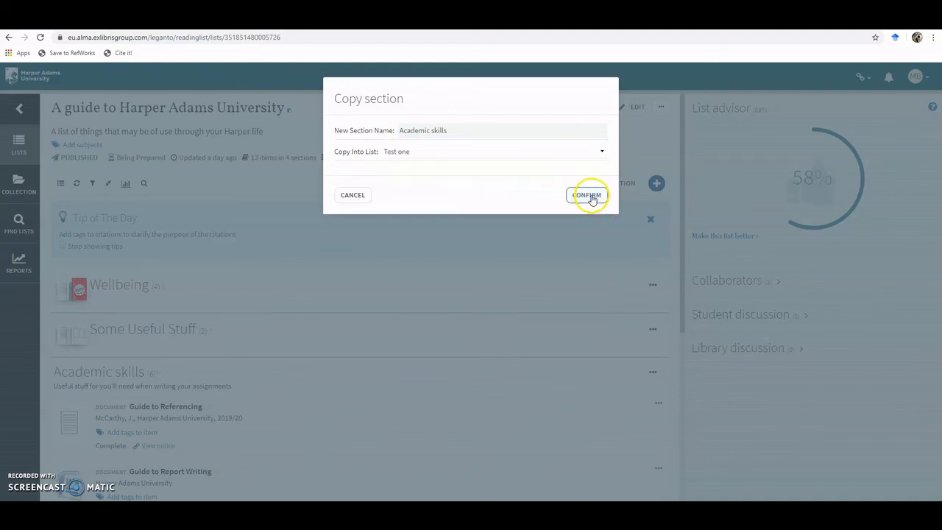
click(588, 195)
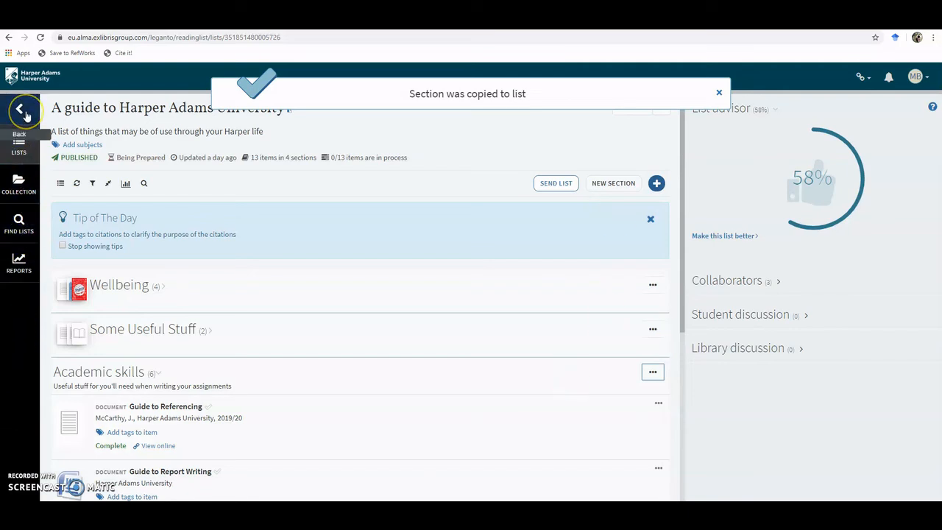
Step: Return to the Test one list and examine the items in its copied Academic skills section
click(20, 111)
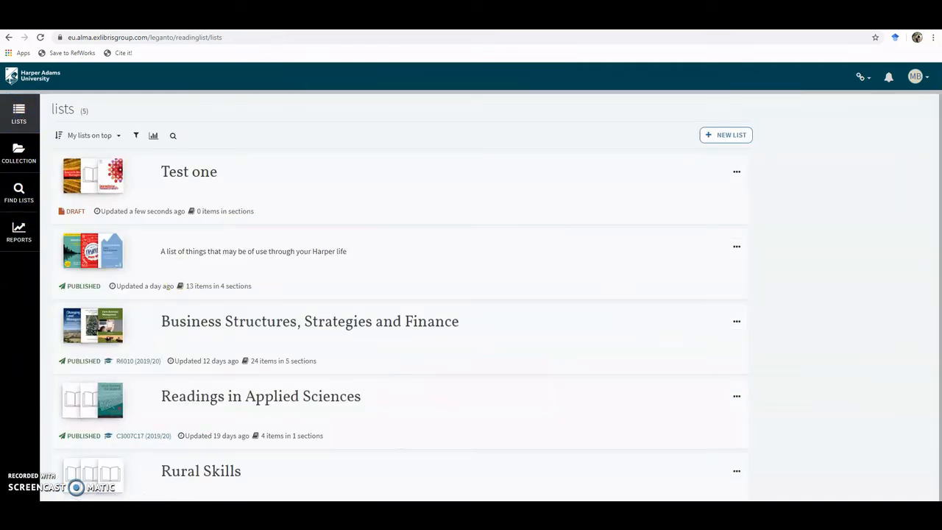
click(191, 174)
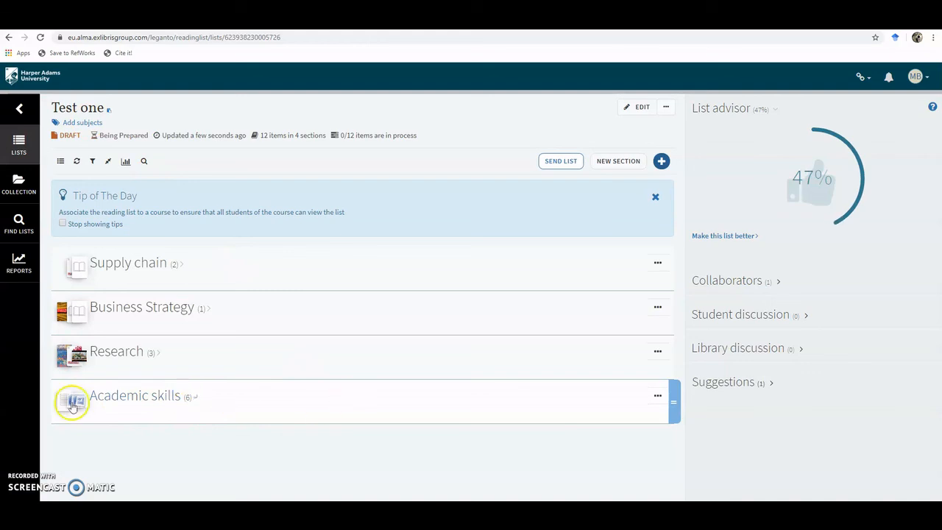
click(172, 396)
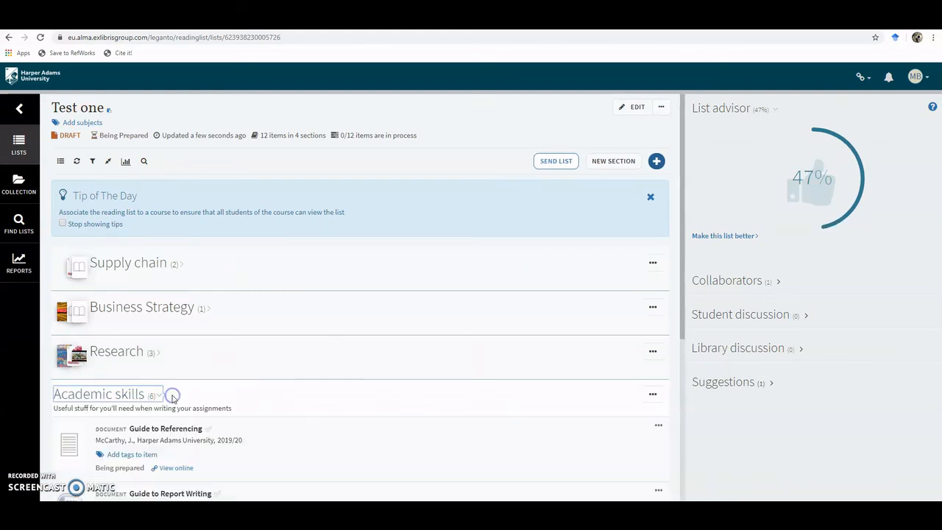
scroll(397, 418, down, 5)
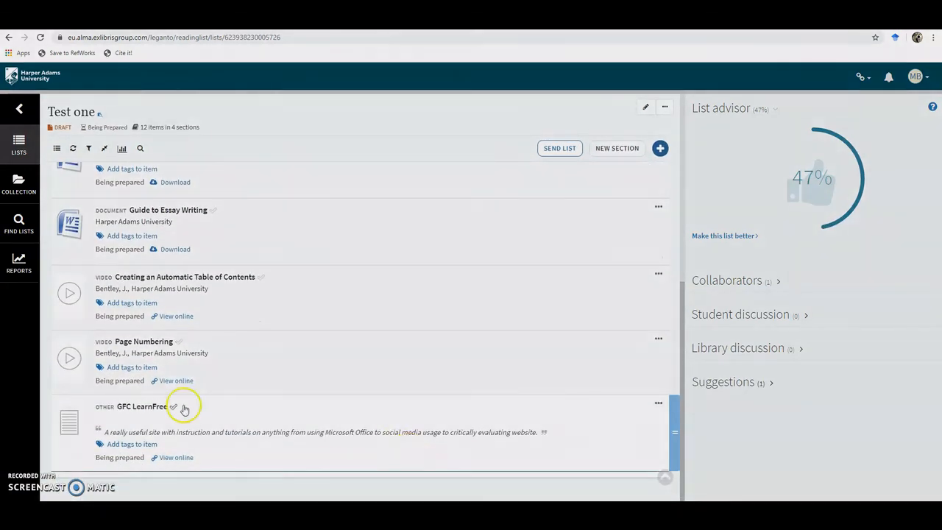